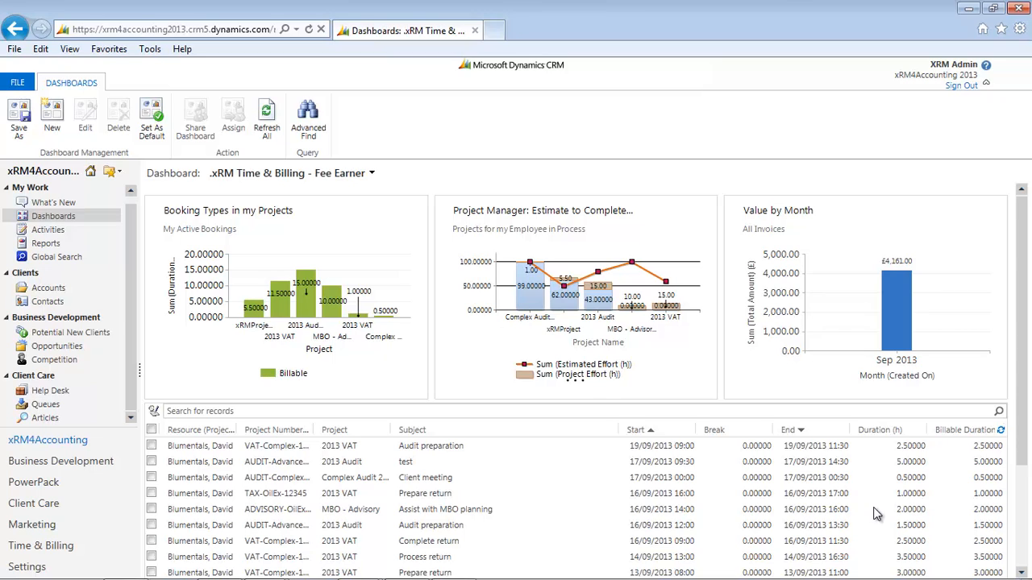
Open the invoices behind the Value by Month chart, view the Value by Day and Value by Week charts, and close the invoice list.
{"action": "mouse_move", "coordinate": [971, 226]}
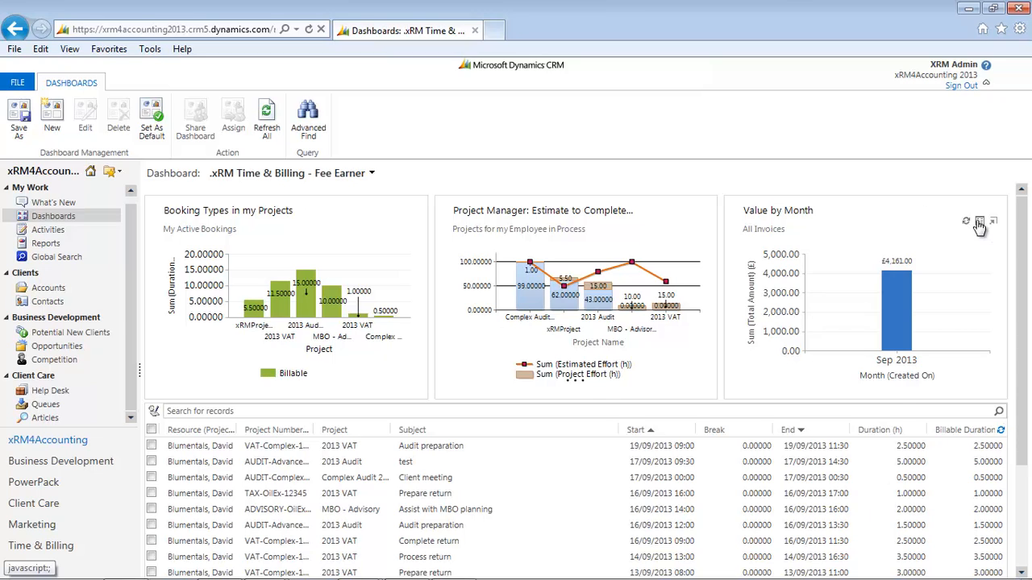
{"action": "left_click", "coordinate": [979, 223]}
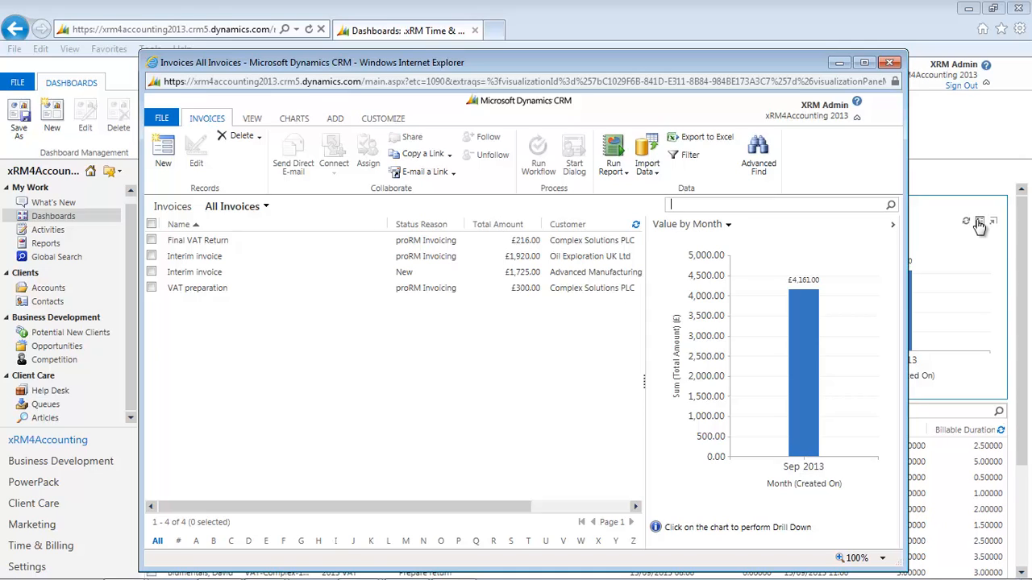
{"action": "left_click", "coordinate": [727, 225]}
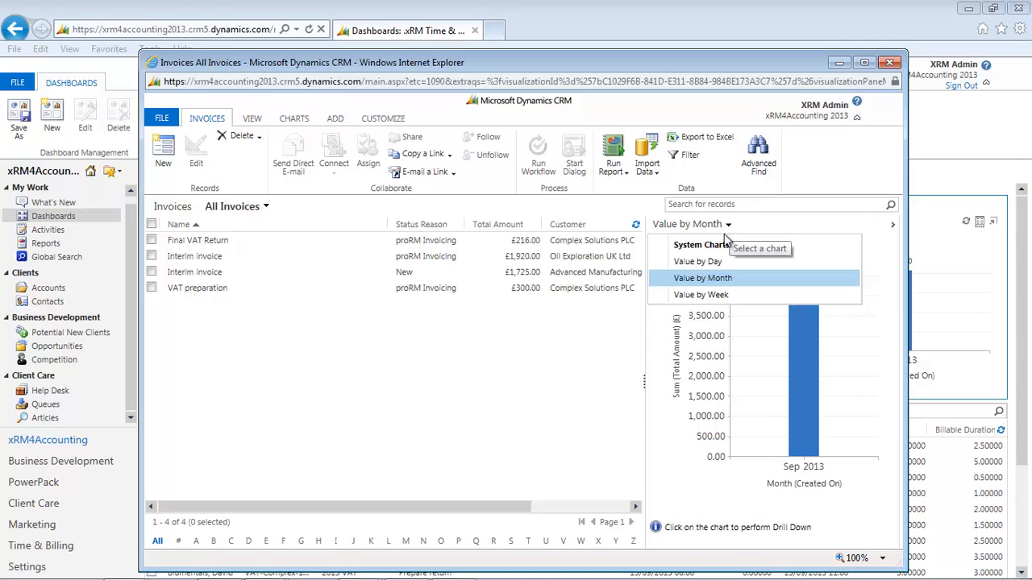
{"action": "left_click", "coordinate": [697, 261]}
{"action": "left_click", "coordinate": [717, 226]}
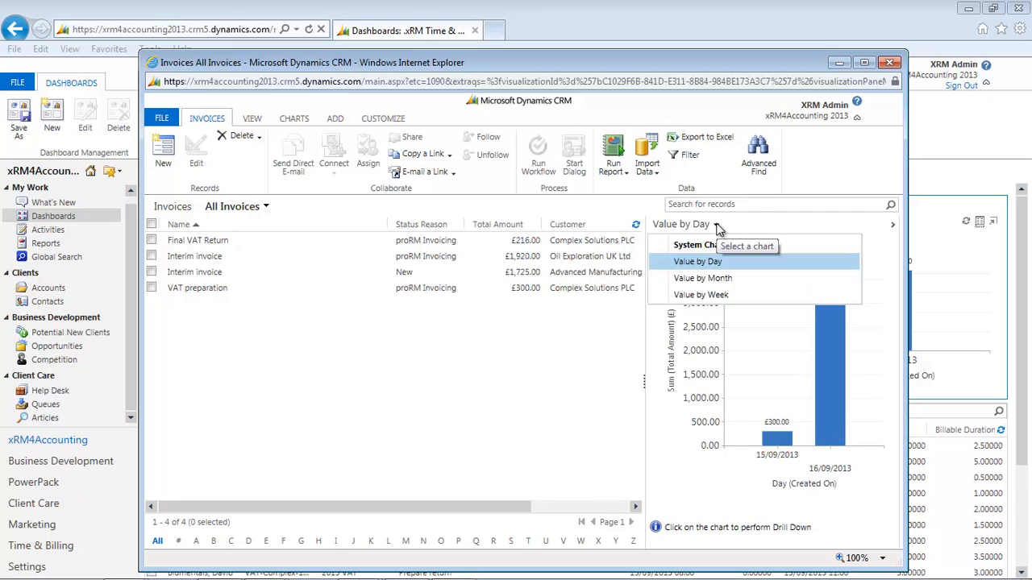
{"action": "left_click", "coordinate": [714, 296]}
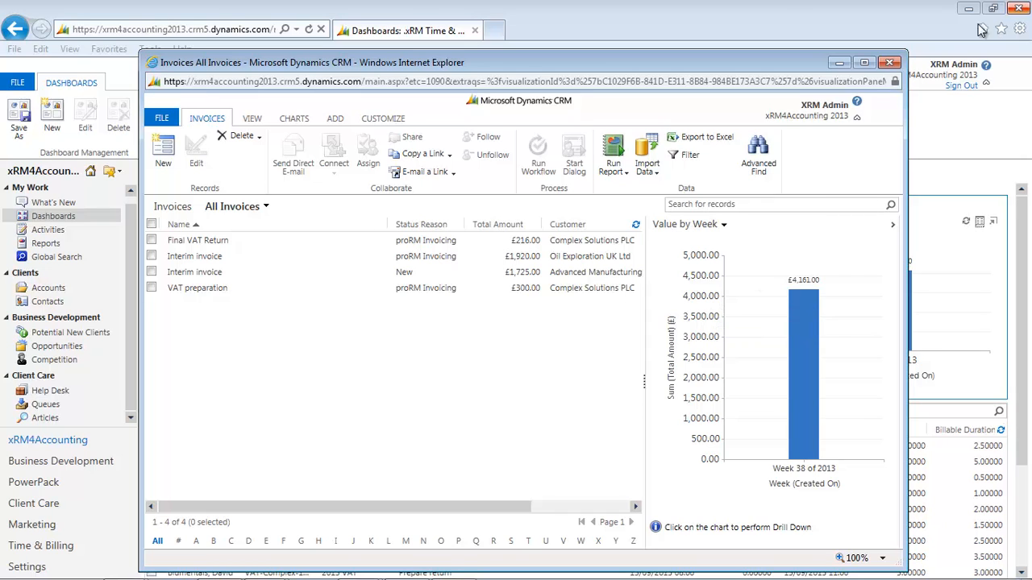
{"action": "left_click", "coordinate": [890, 65]}
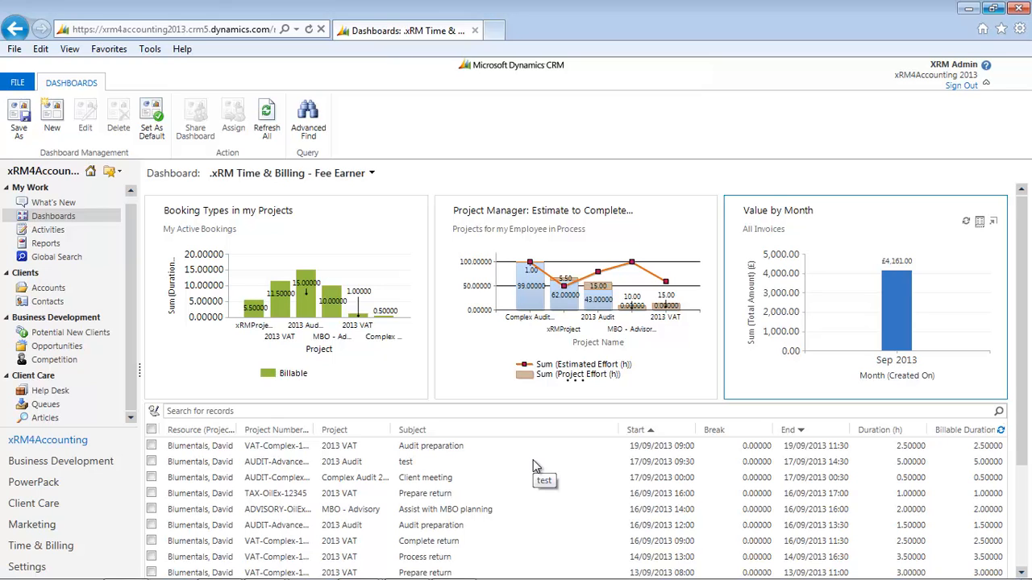
Search the dashboard's bookings list for "*audit" and sort the matching bookings by subject, then by project.
{"action": "left_click", "coordinate": [339, 412]}
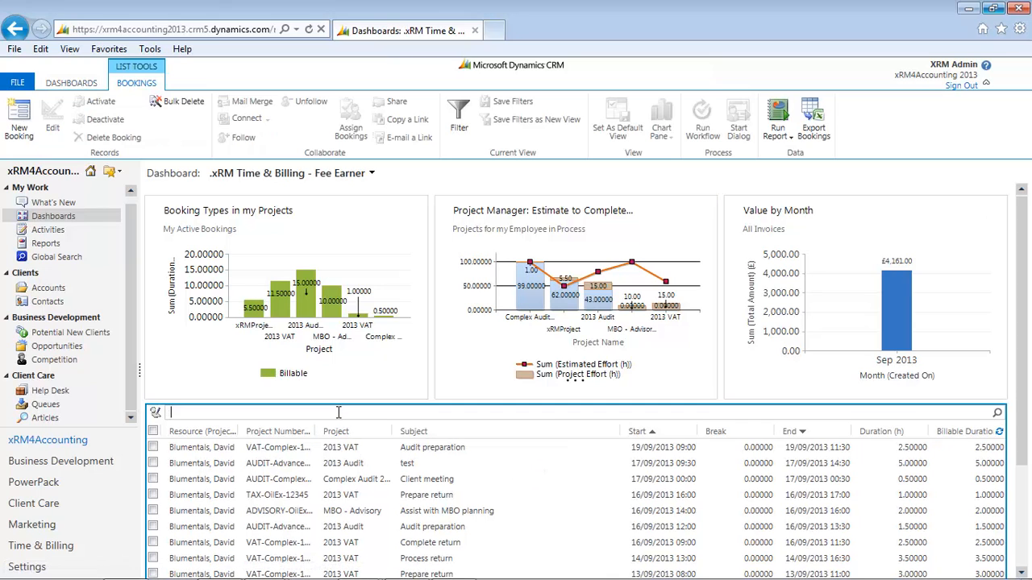
{"action": "type", "text": "*e"}
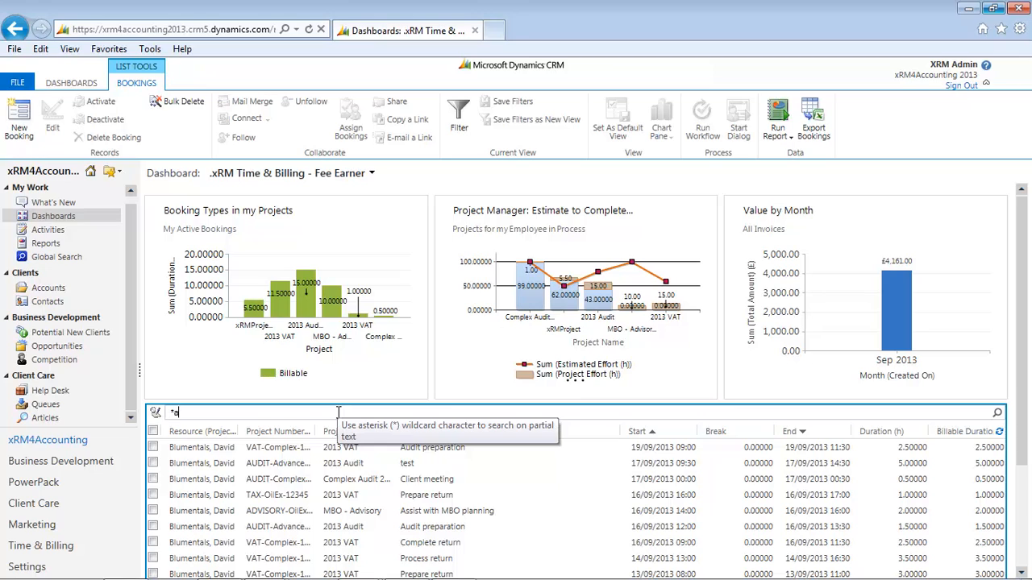
{"action": "type", "text": "udit"}
{"action": "key", "text": "Return"}
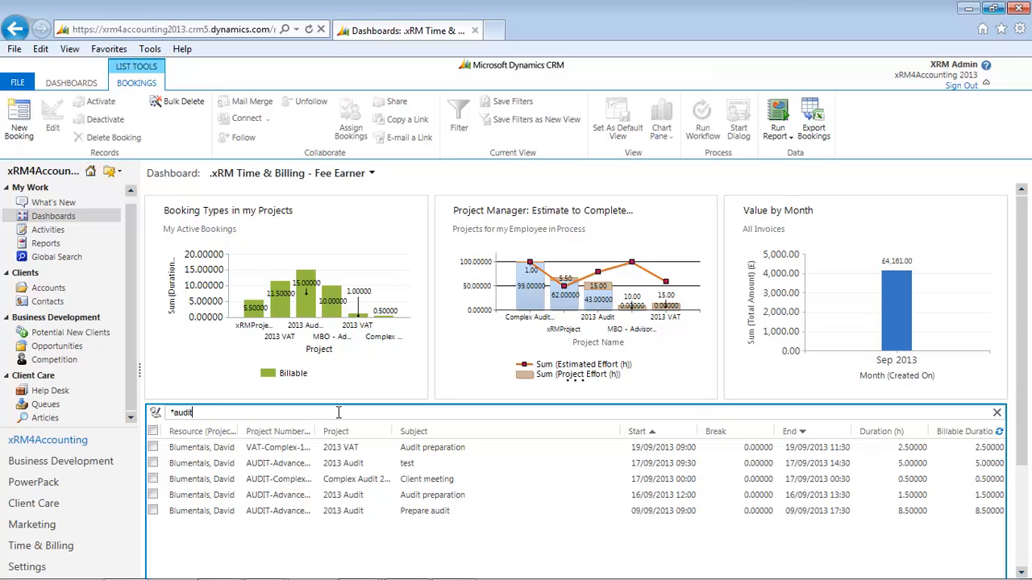
{"action": "left_click", "coordinate": [417, 432]}
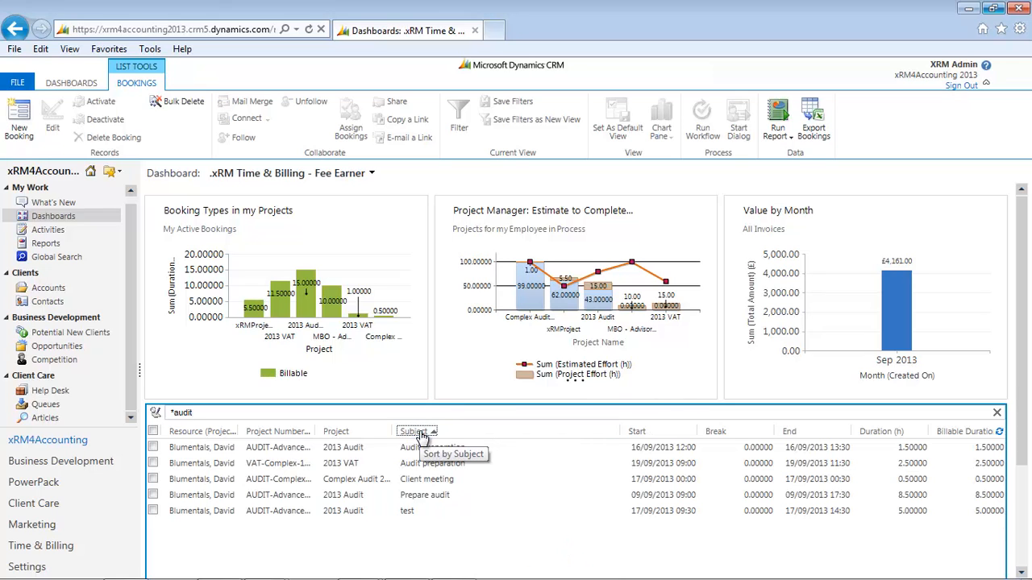
{"action": "left_click", "coordinate": [355, 433]}
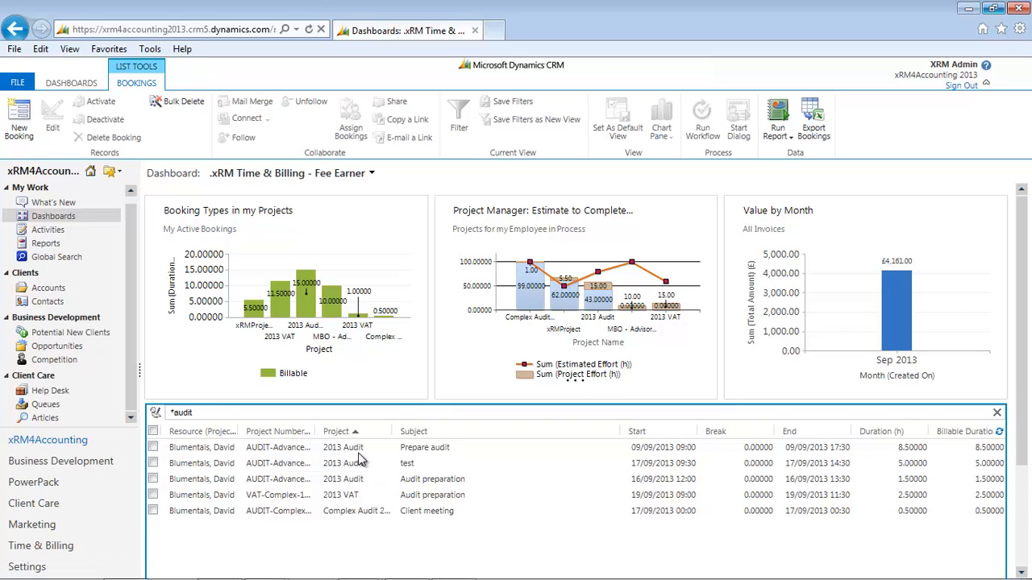
Open the Complex Audit 2013 project and examine the available Office, Work Type, Service Line and Focus Group records without changing them.
{"action": "left_click", "coordinate": [353, 516]}
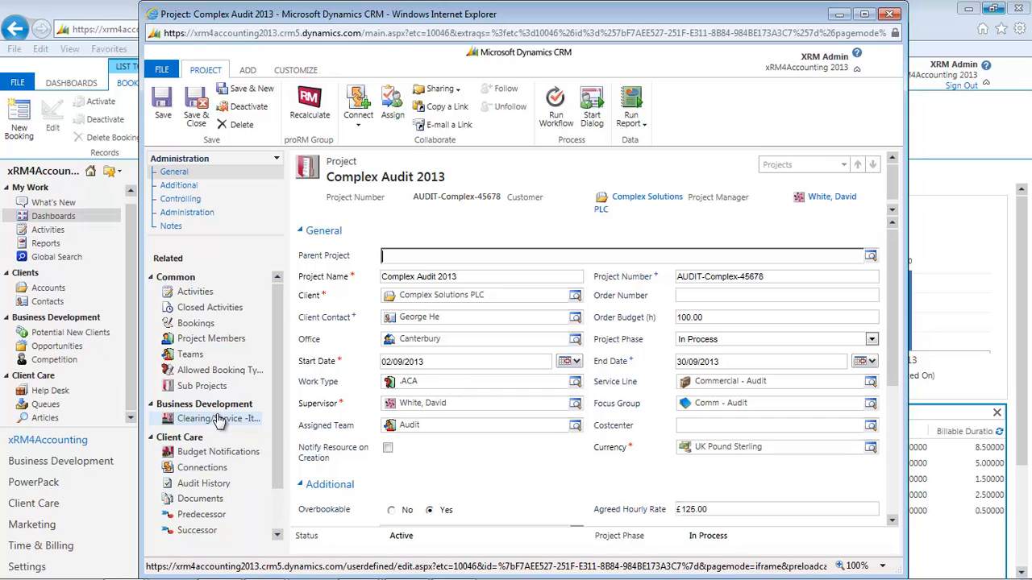
{"action": "left_click", "coordinate": [574, 339]}
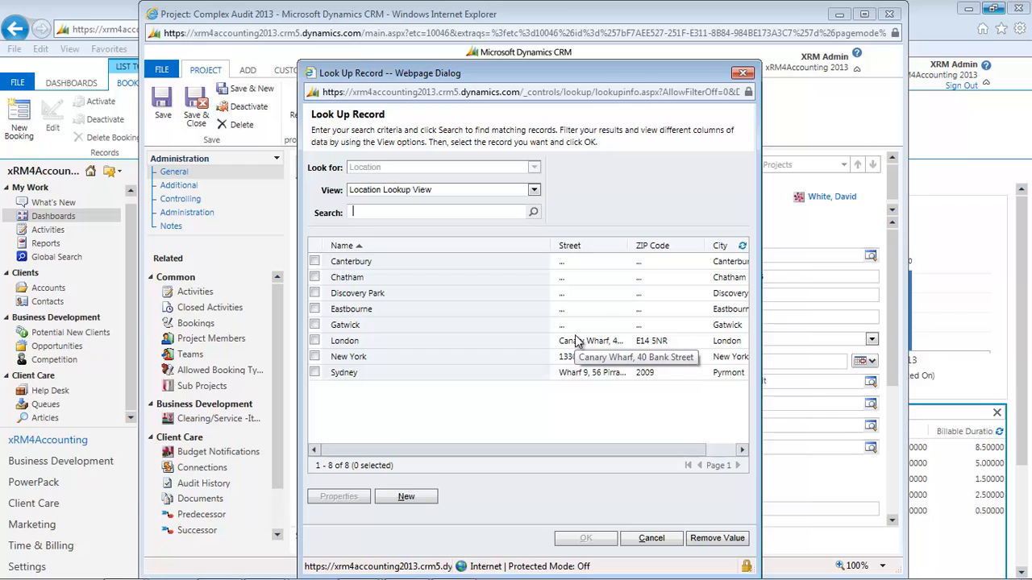
{"action": "left_click", "coordinate": [653, 540]}
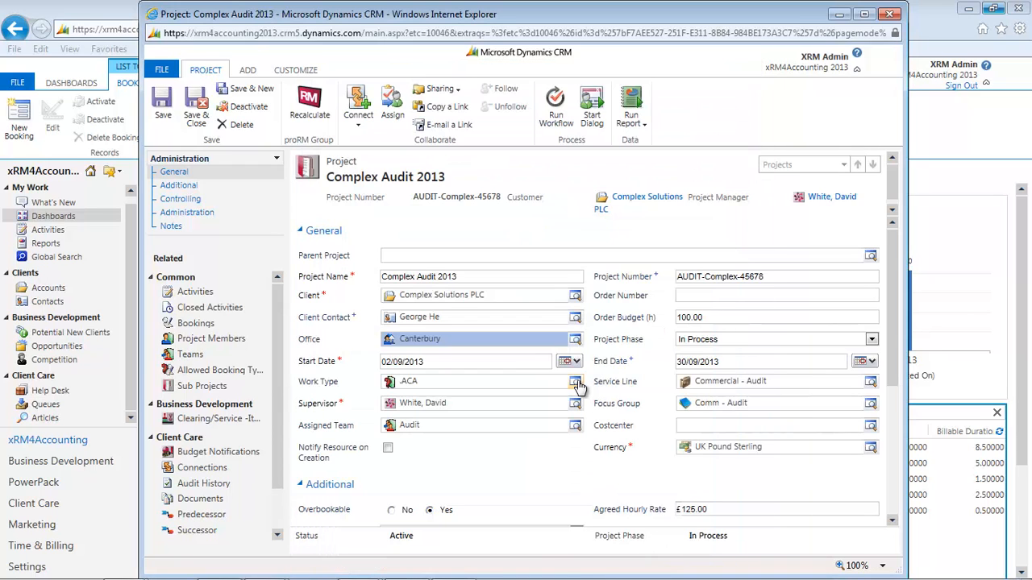
{"action": "left_click", "coordinate": [575, 382]}
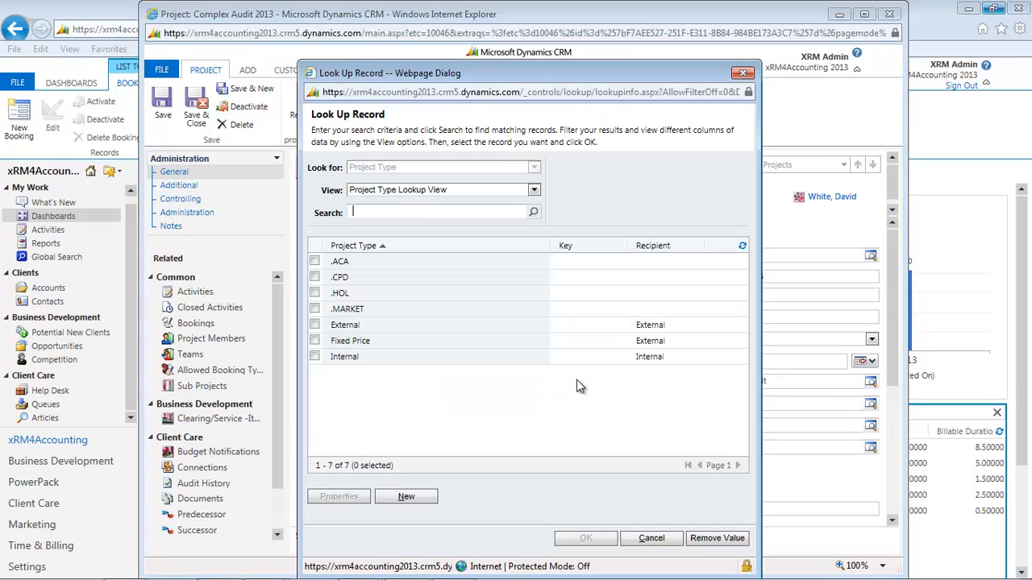
{"action": "left_click", "coordinate": [649, 538]}
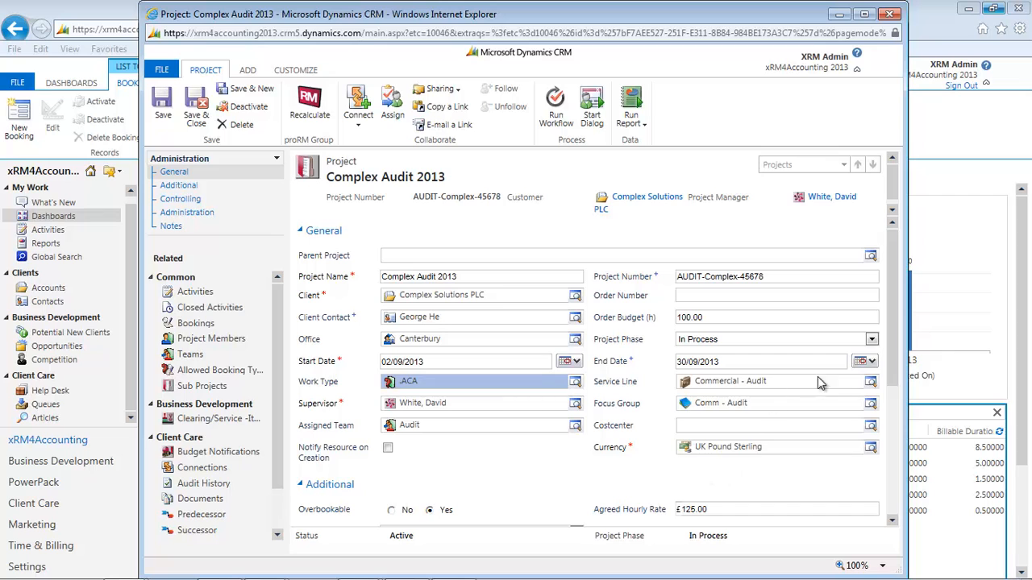
{"action": "left_click", "coordinate": [870, 383]}
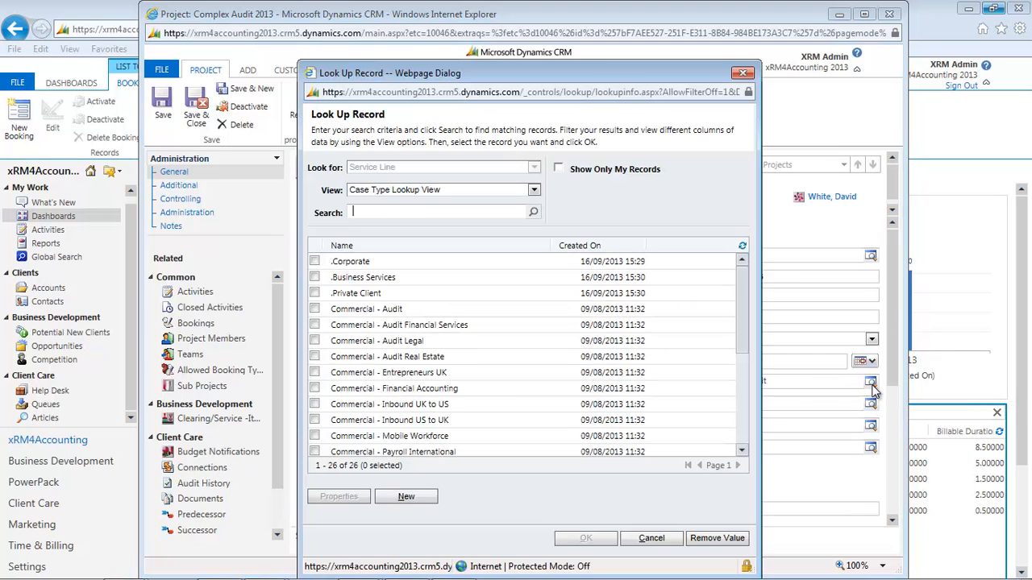
{"action": "left_click", "coordinate": [650, 538]}
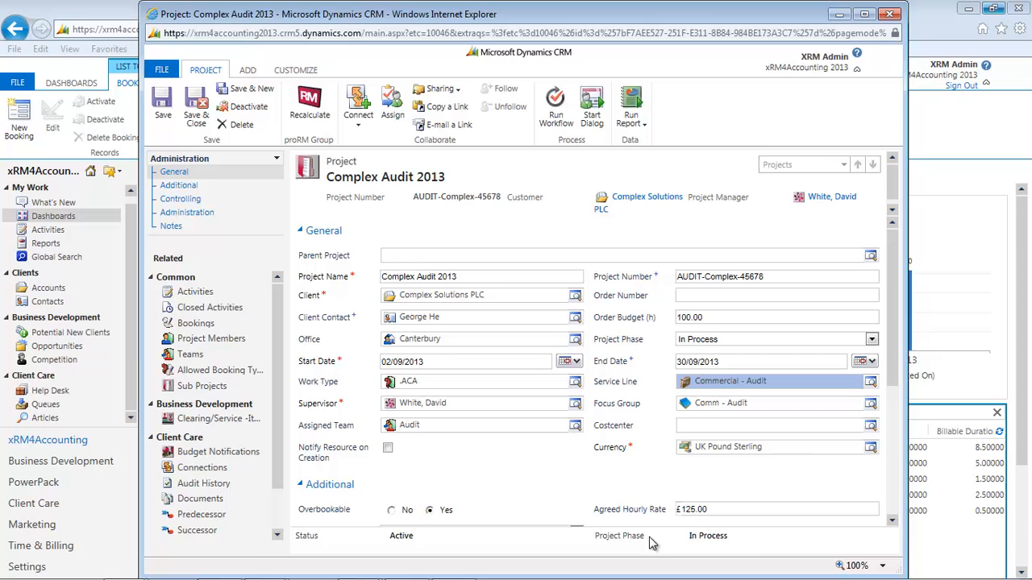
{"action": "left_click", "coordinate": [871, 404]}
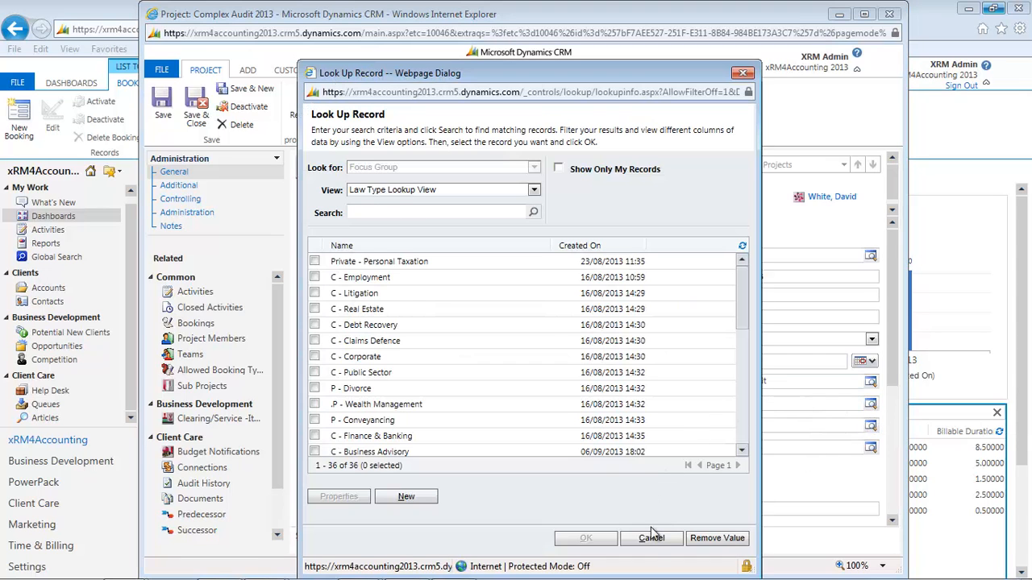
{"action": "left_click", "coordinate": [649, 540]}
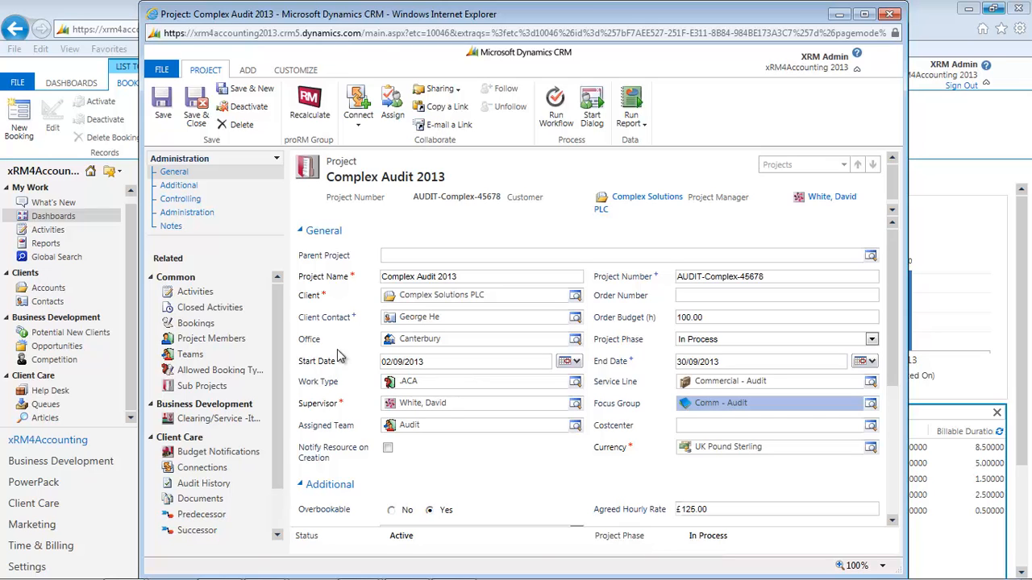
Add the first listed resource as a member of the Complex Audit 2013 project with an estimated effort of 10, and save the record.
{"action": "left_click", "coordinate": [237, 341]}
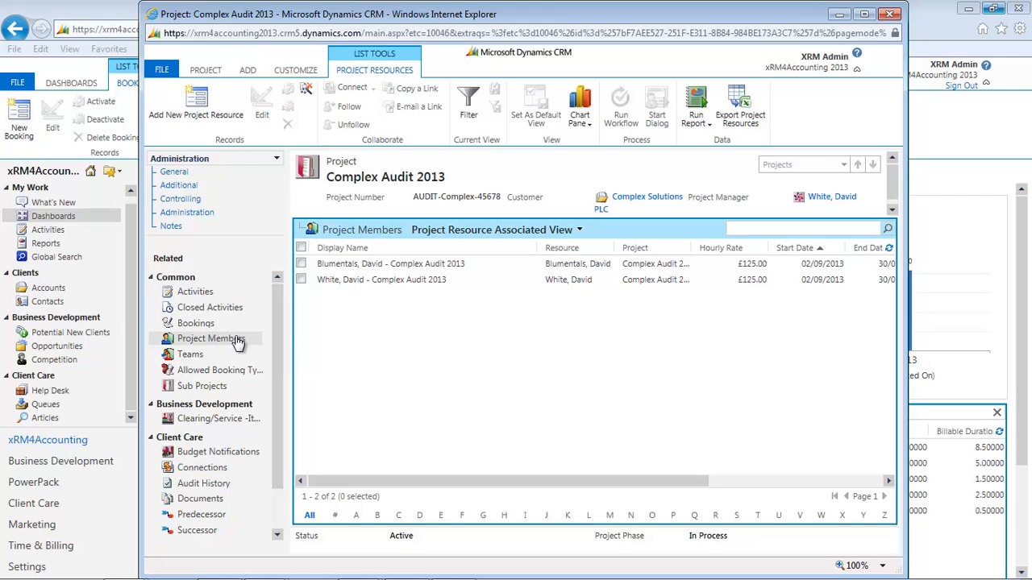
{"action": "left_click", "coordinate": [207, 108]}
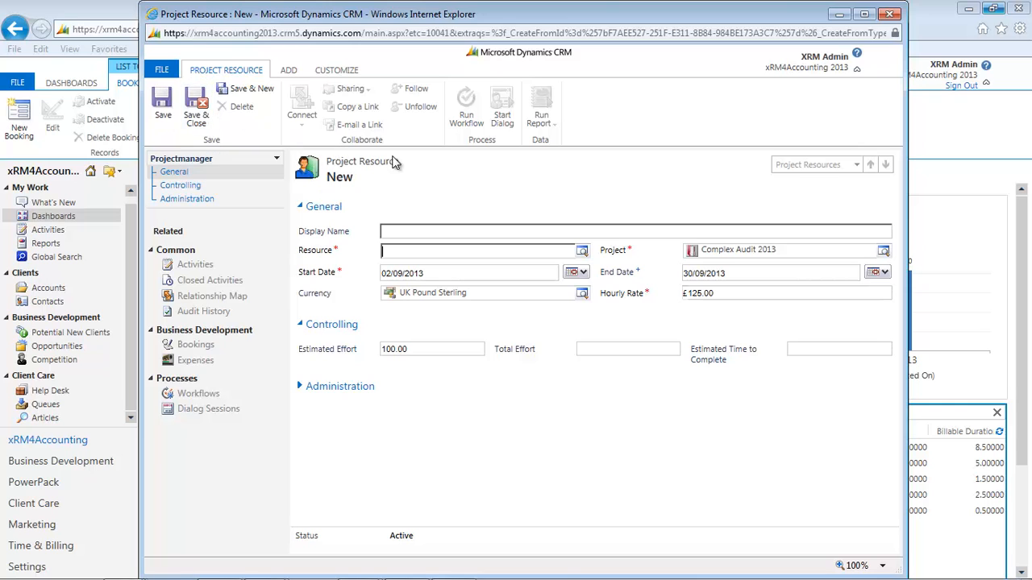
{"action": "left_click", "coordinate": [581, 253]}
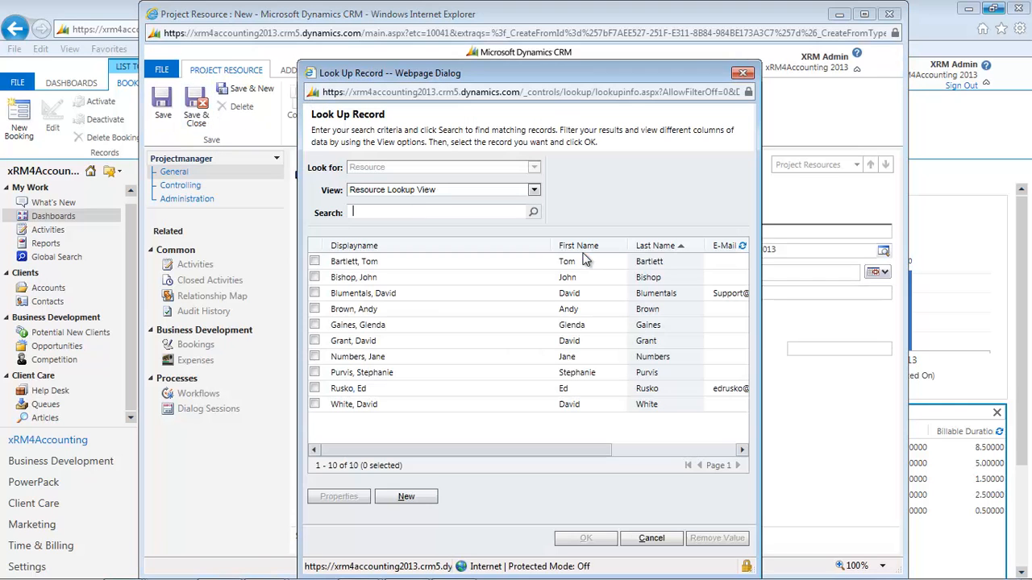
{"action": "left_click", "coordinate": [366, 263]}
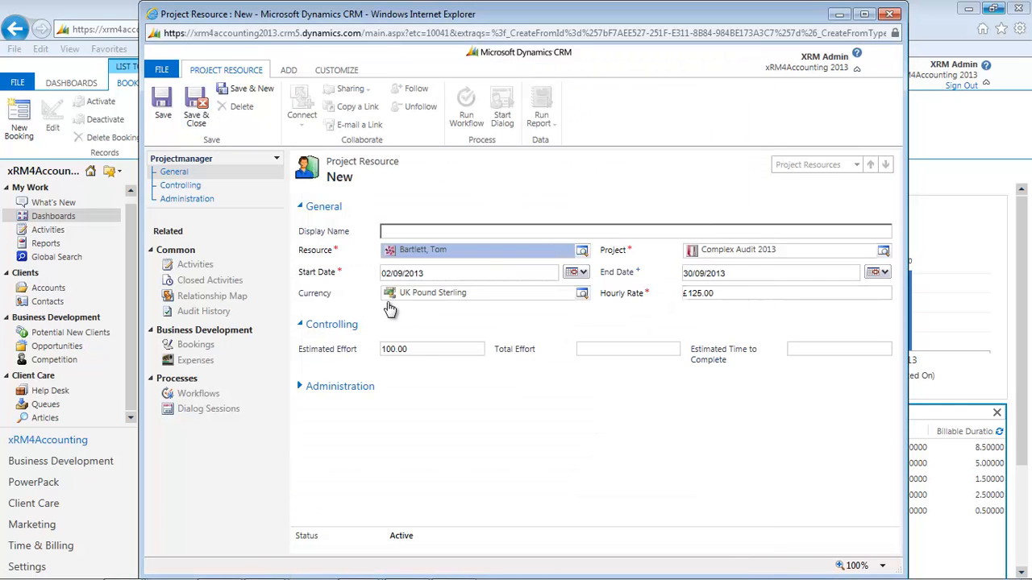
{"action": "left_click", "coordinate": [415, 349]}
{"action": "left_click_drag", "start_coordinate": [415, 349], "coordinate": [351, 344]}
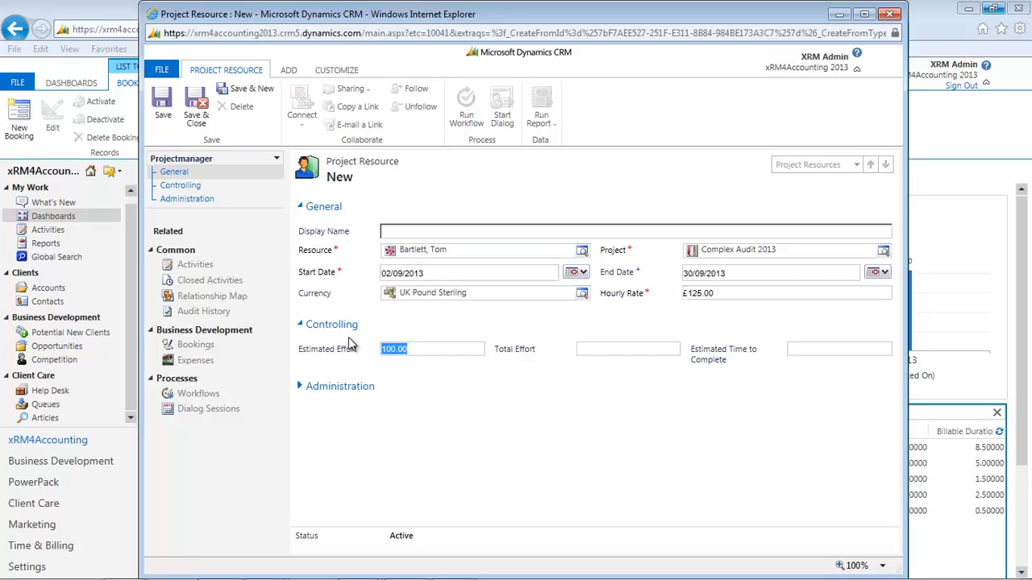
{"action": "type", "text": "10"}
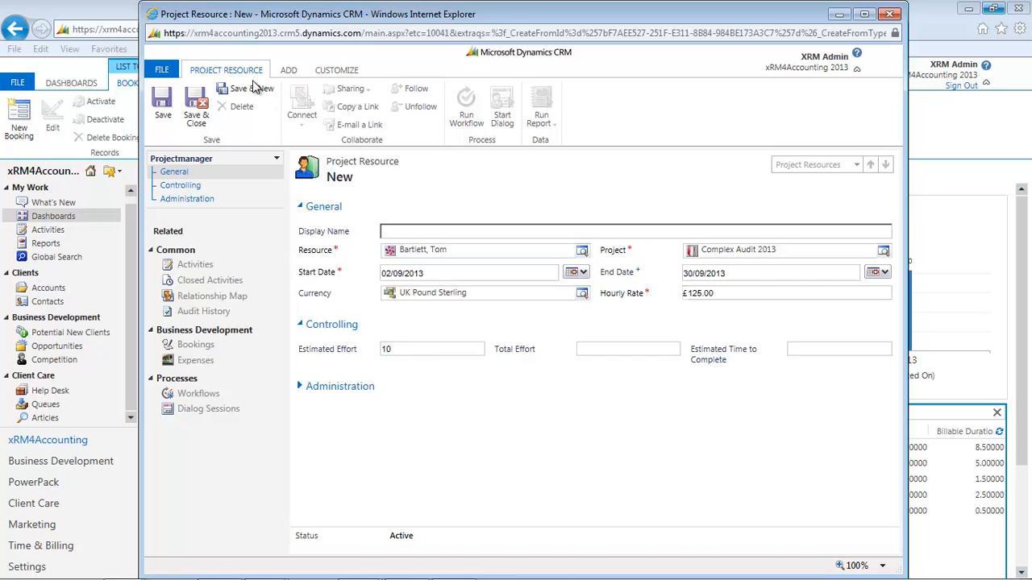
{"action": "left_click", "coordinate": [196, 105]}
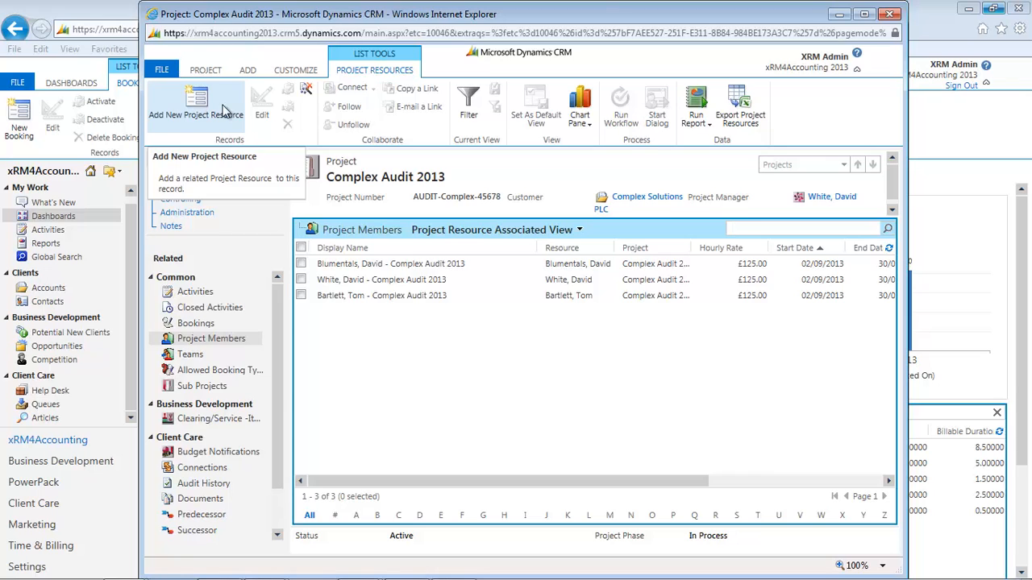
Examine the Fee Earner and Type options in a new booking for Complex Audit 2013, and close the booking and project without saving.
{"action": "left_click", "coordinate": [196, 326]}
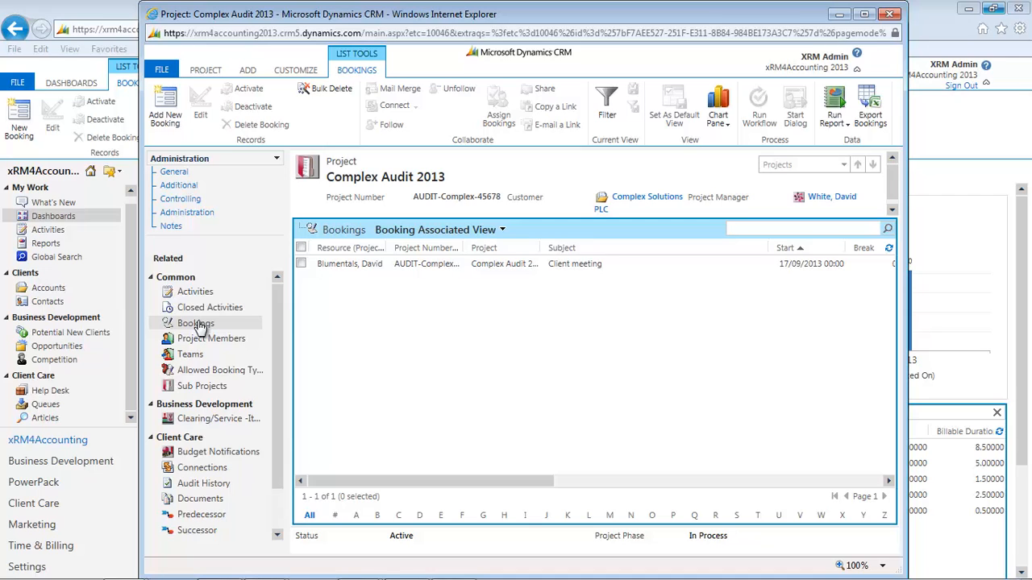
{"action": "left_click", "coordinate": [165, 107]}
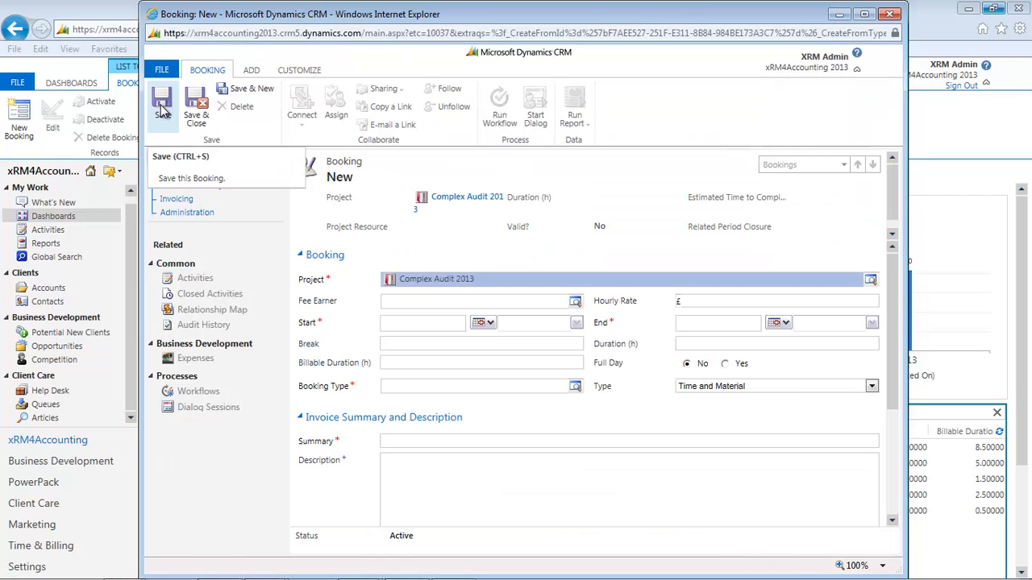
{"action": "left_click", "coordinate": [576, 303]}
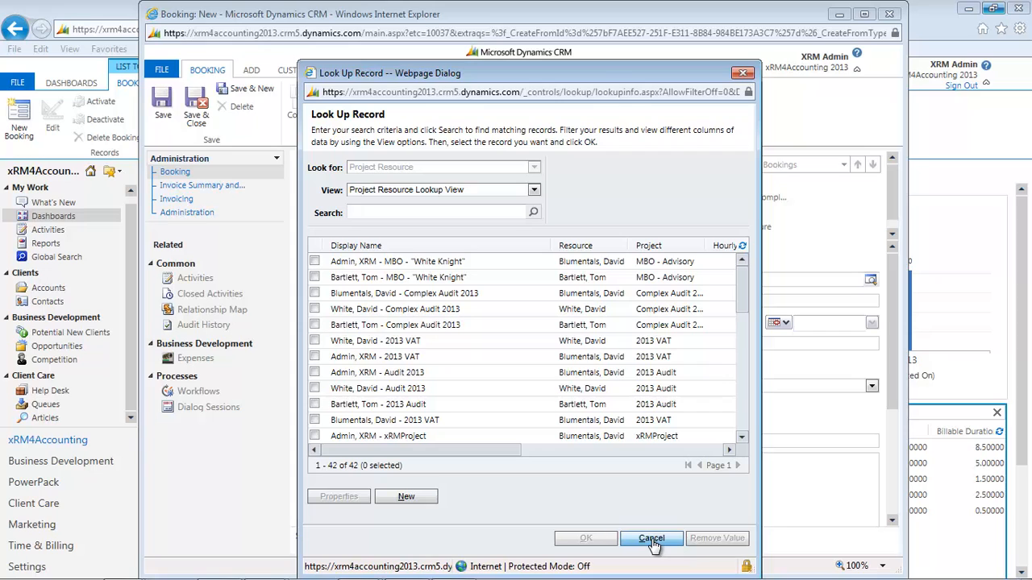
{"action": "left_click", "coordinate": [652, 540]}
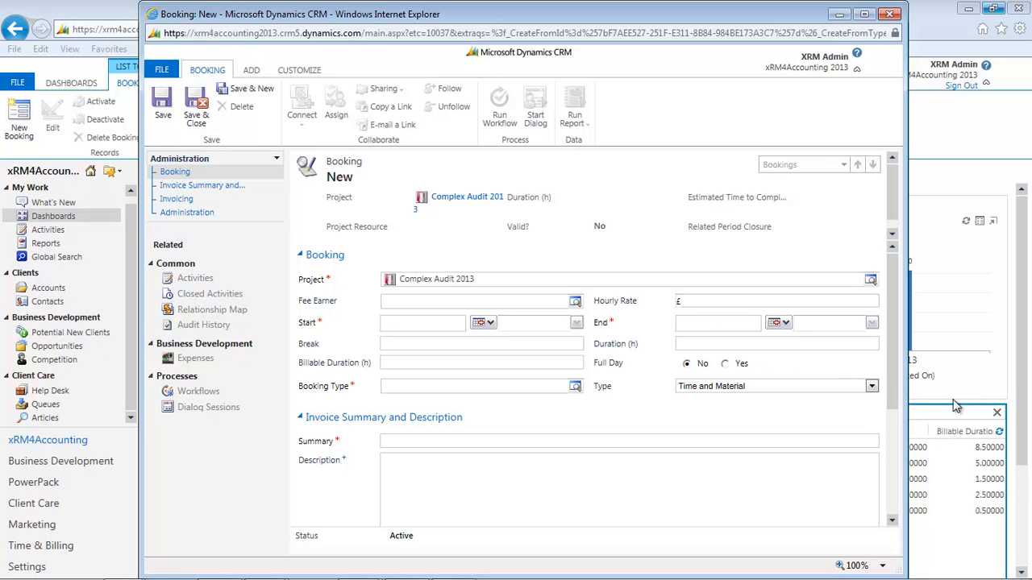
{"action": "left_click", "coordinate": [871, 386]}
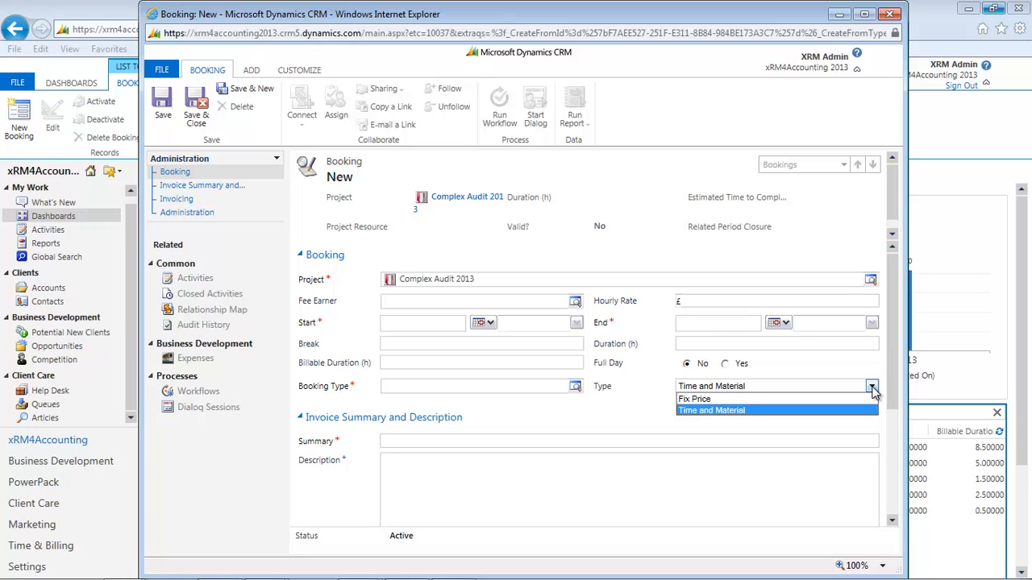
{"action": "left_click", "coordinate": [872, 387]}
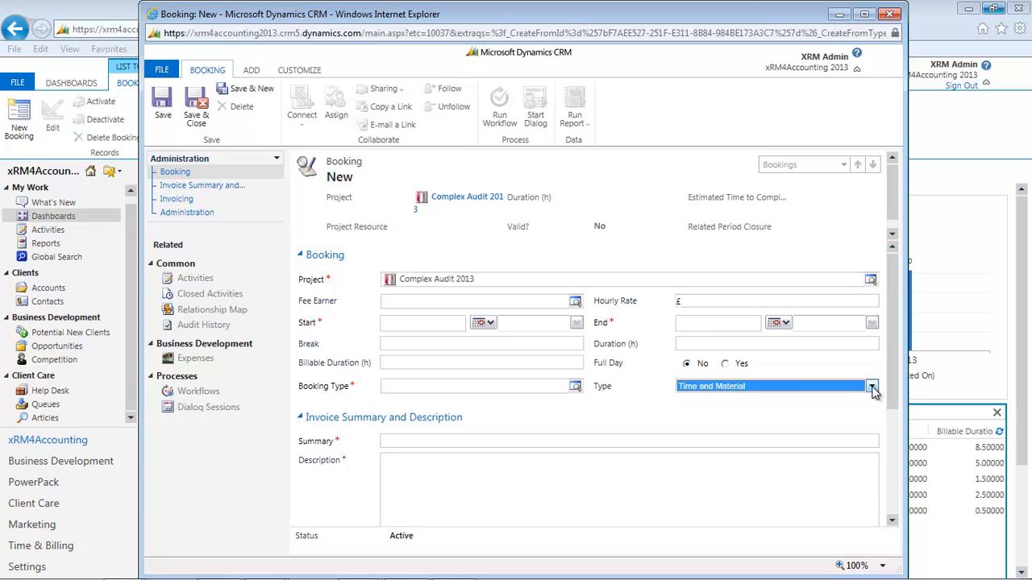
{"action": "left_click", "coordinate": [891, 16]}
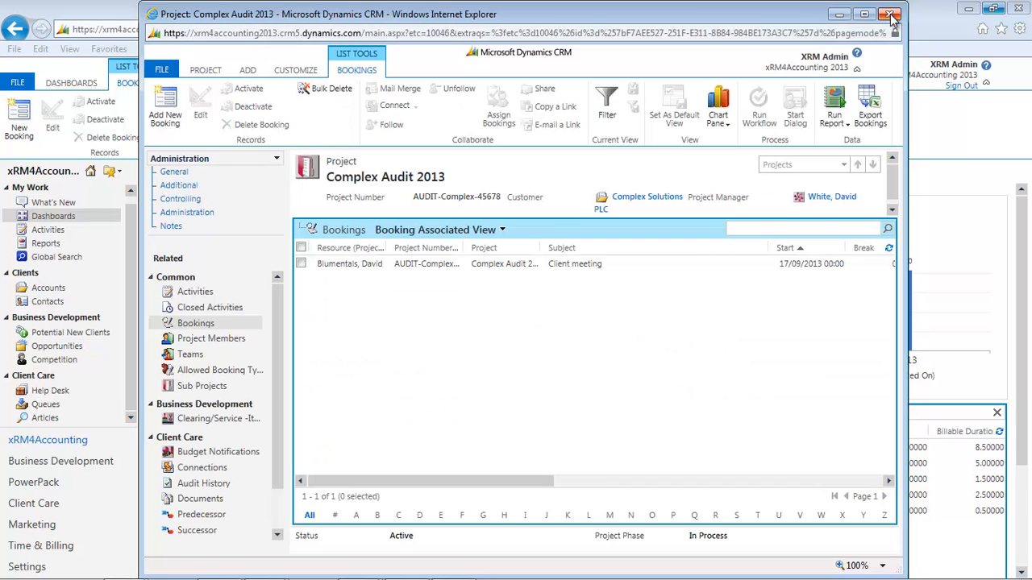
{"action": "left_click", "coordinate": [890, 17]}
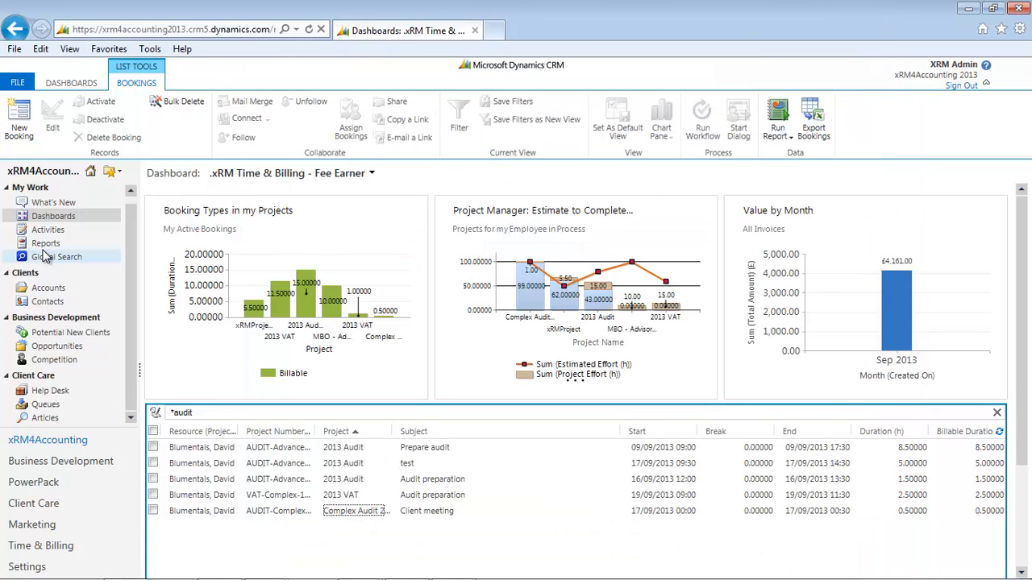
Start a Fast Time Track booking for Complex Audit 2013 with the subject Research and the start date 9/17/2013.
{"action": "left_click", "coordinate": [43, 547]}
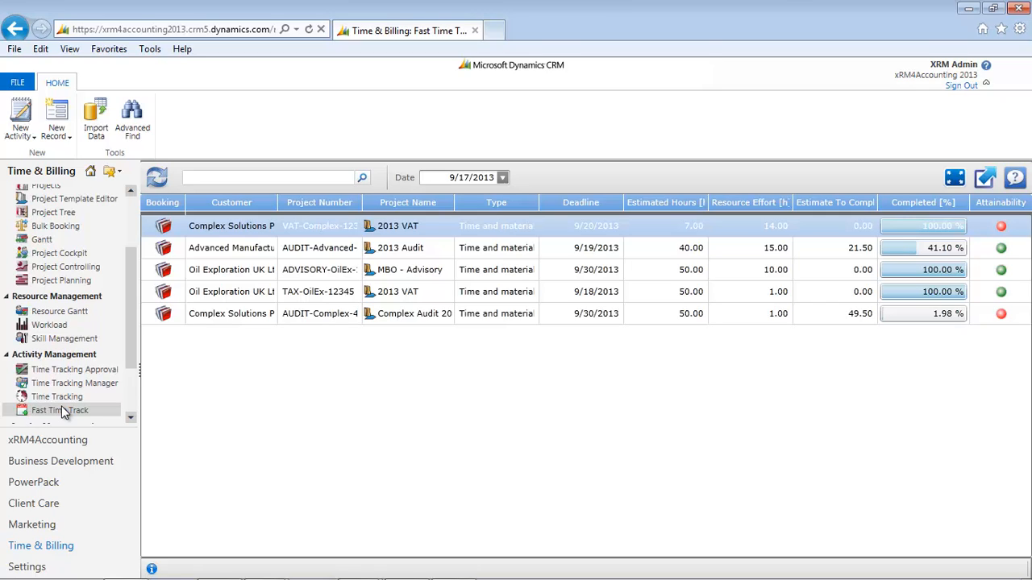
{"action": "left_click", "coordinate": [162, 315]}
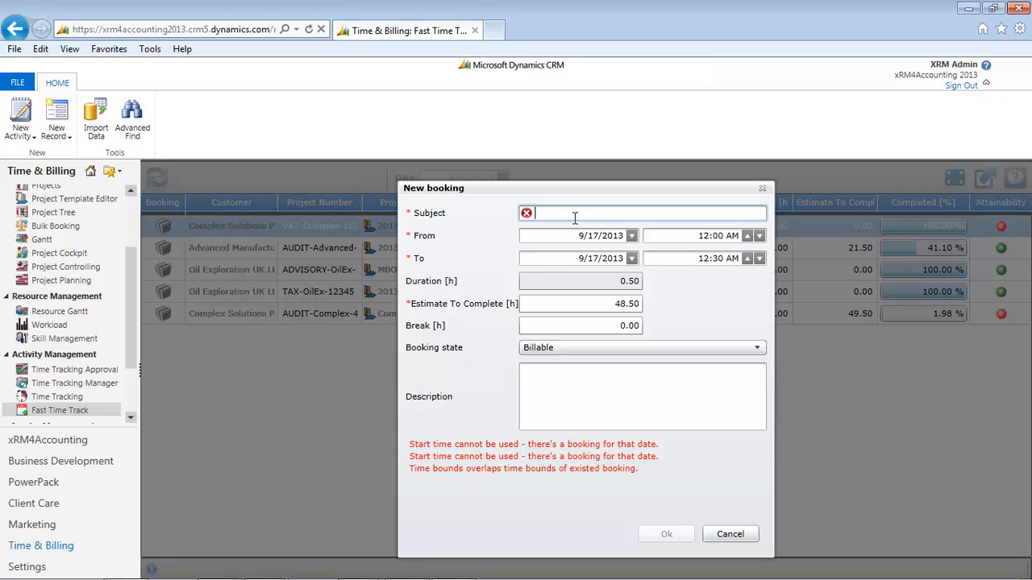
{"action": "type", "text": "Resear"}
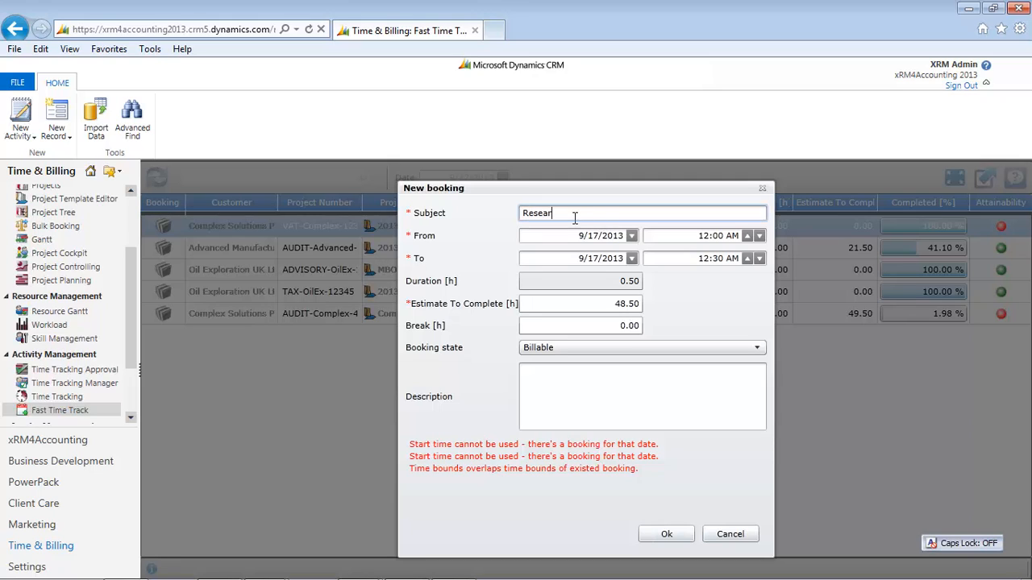
{"action": "type", "text": "ch"}
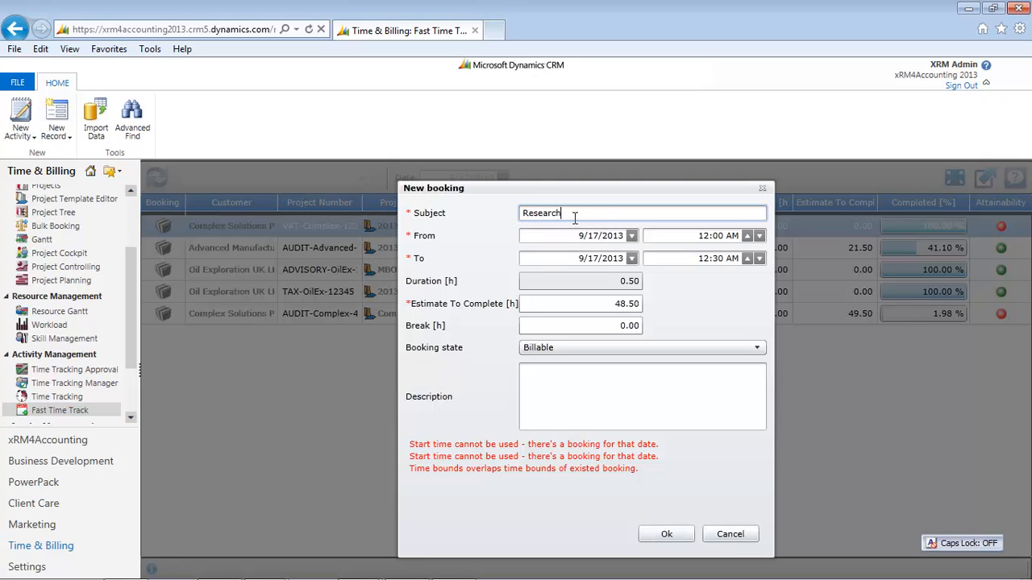
{"action": "left_click", "coordinate": [632, 236]}
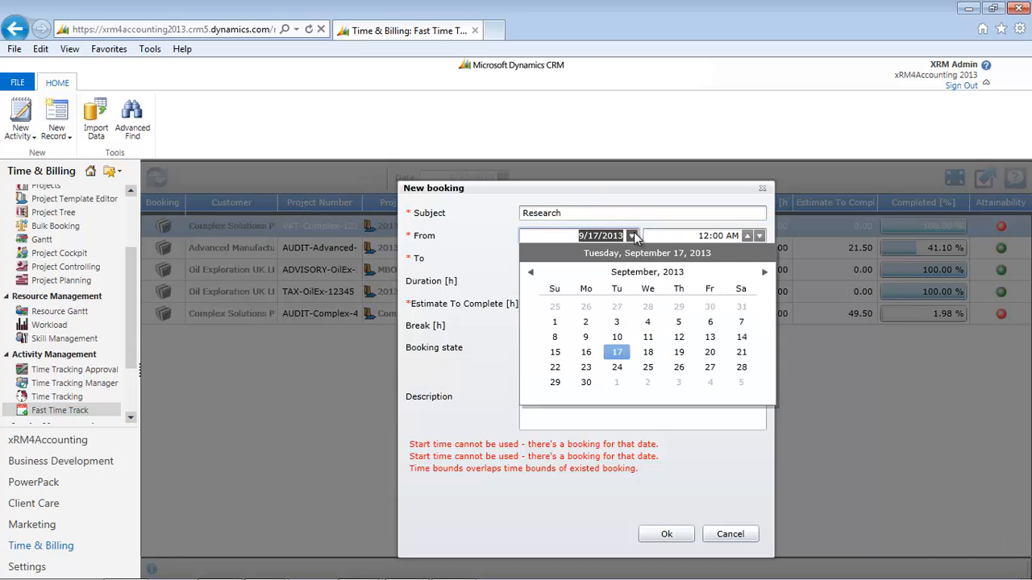
{"action": "left_click", "coordinate": [616, 352]}
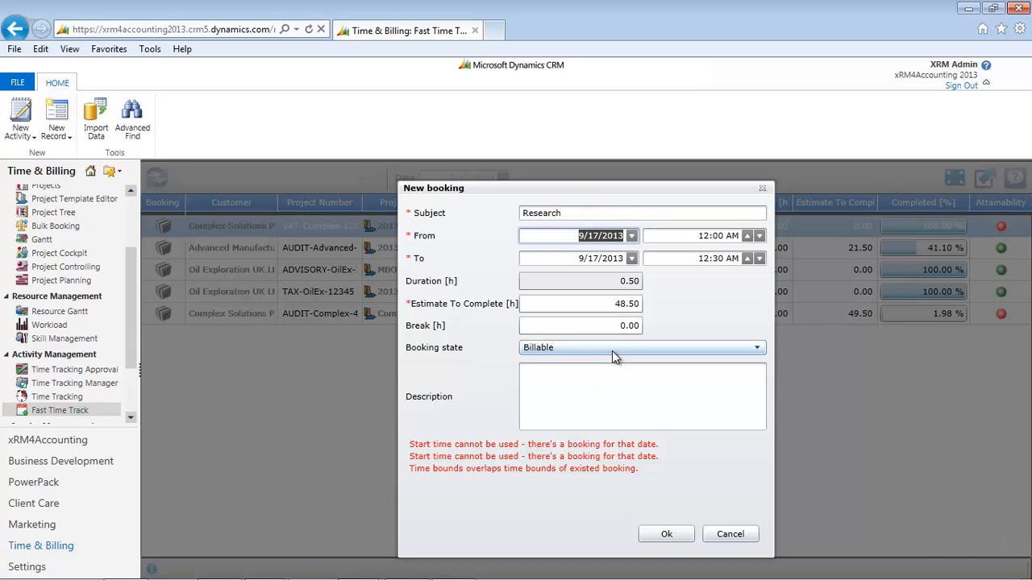
Set the Research booking's time from 9:00 AM to 9:30 AM and submit it.
{"action": "left_click", "coordinate": [748, 235]}
{"action": "left_click", "coordinate": [748, 235]}
{"action": "left_click", "coordinate": [748, 235]}
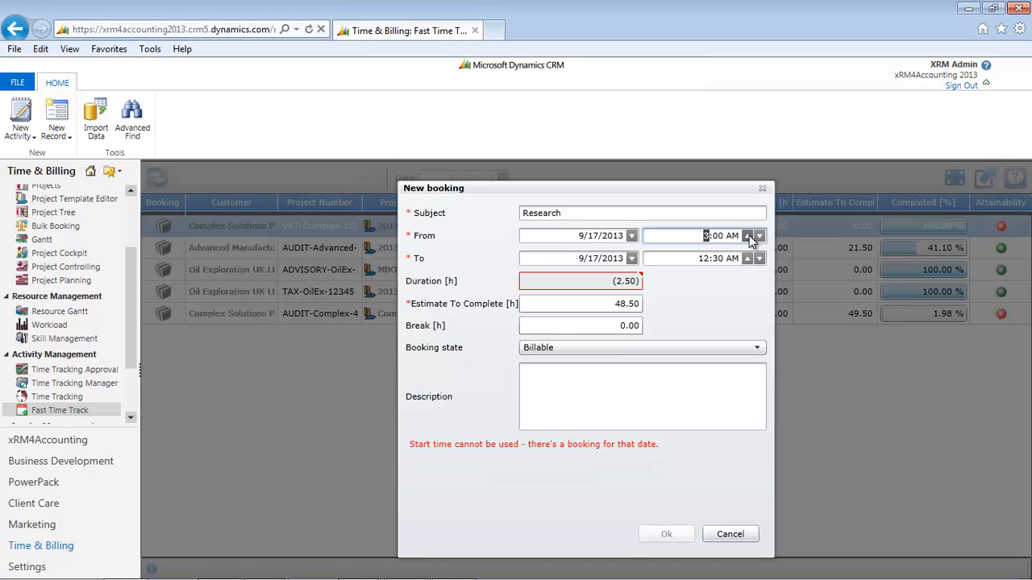
{"action": "left_click", "coordinate": [748, 236]}
{"action": "left_click", "coordinate": [748, 235]}
{"action": "left_click", "coordinate": [748, 235]}
{"action": "left_click", "coordinate": [748, 235]}
{"action": "left_click", "coordinate": [748, 235]}
{"action": "left_click", "coordinate": [748, 235]}
{"action": "left_click", "coordinate": [747, 259]}
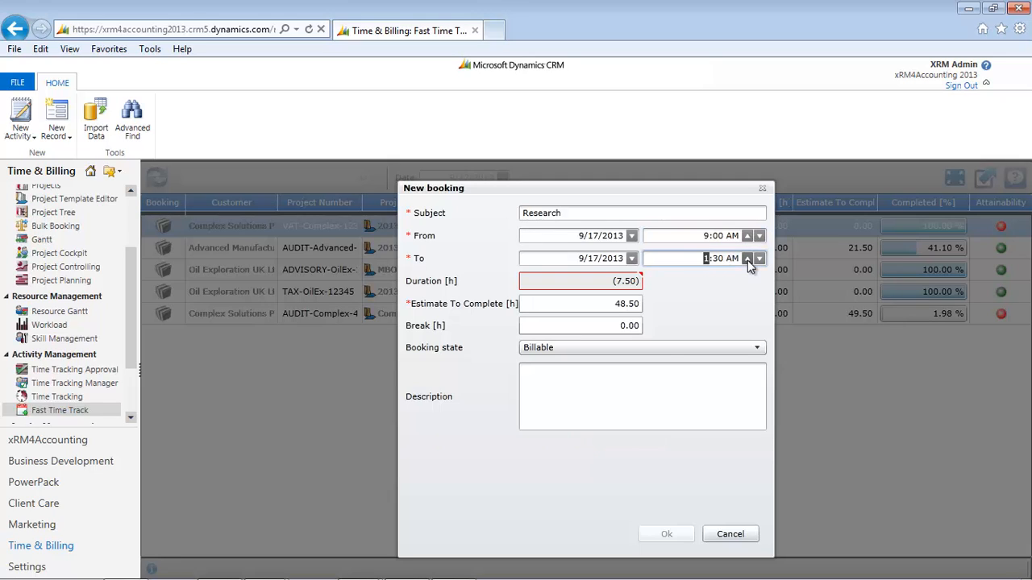
{"action": "left_click", "coordinate": [747, 259]}
{"action": "left_click", "coordinate": [747, 259]}
{"action": "left_click", "coordinate": [747, 259]}
{"action": "left_click", "coordinate": [747, 259]}
{"action": "left_click", "coordinate": [747, 259]}
{"action": "left_click", "coordinate": [747, 258]}
{"action": "left_click", "coordinate": [747, 259]}
{"action": "left_click", "coordinate": [747, 259]}
{"action": "left_click", "coordinate": [747, 259]}
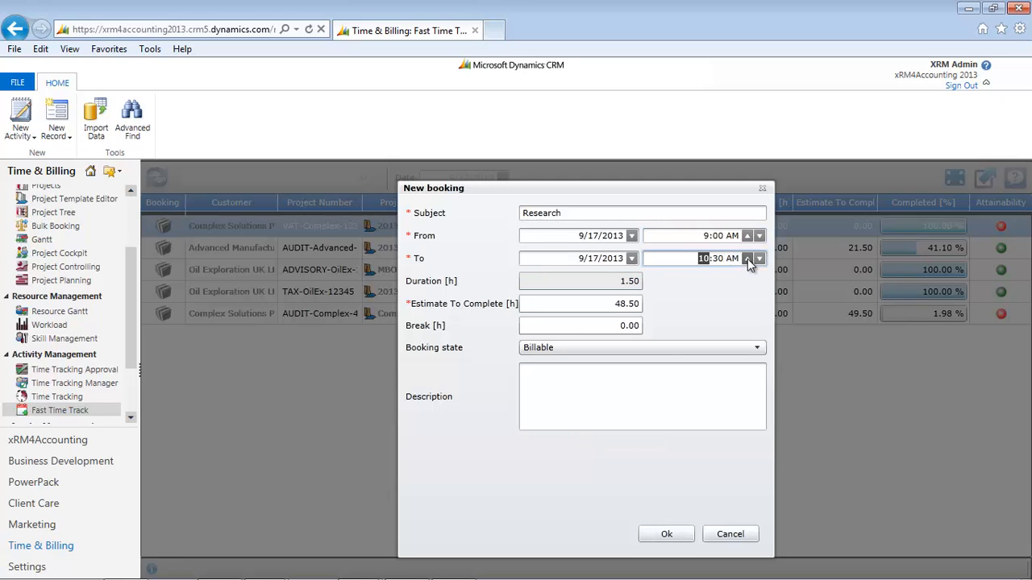
{"action": "left_click", "coordinate": [759, 259]}
{"action": "left_click", "coordinate": [676, 536]}
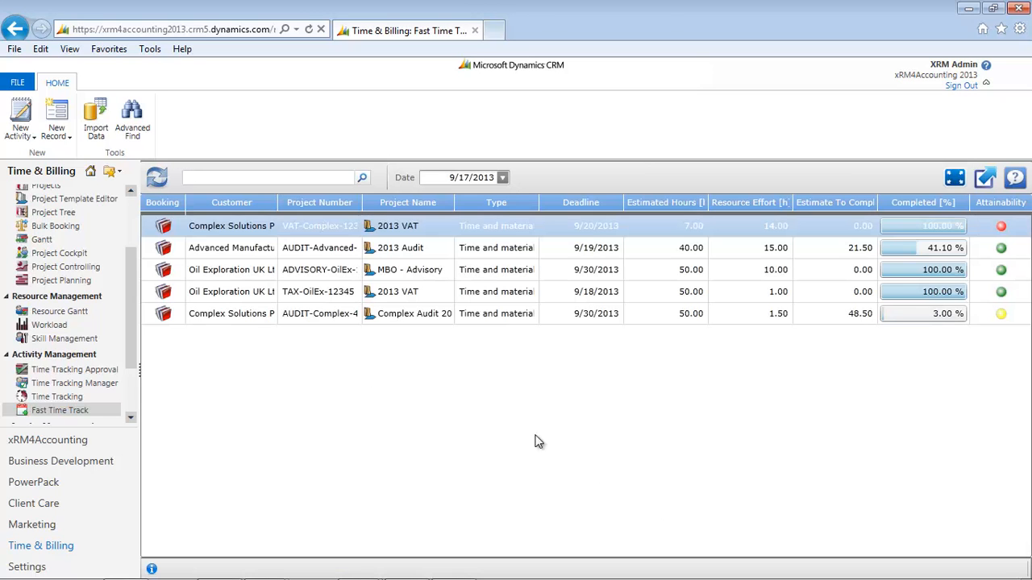
Open Time Tracking Approval and set the customer filter to Complex Solutions PLC.
{"action": "left_click", "coordinate": [80, 371]}
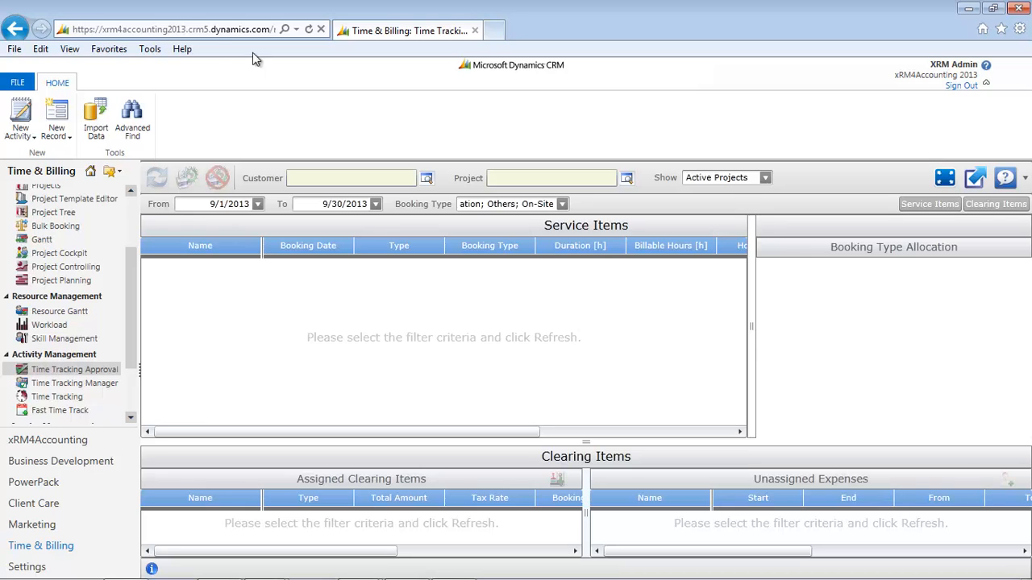
{"action": "left_click", "coordinate": [427, 181]}
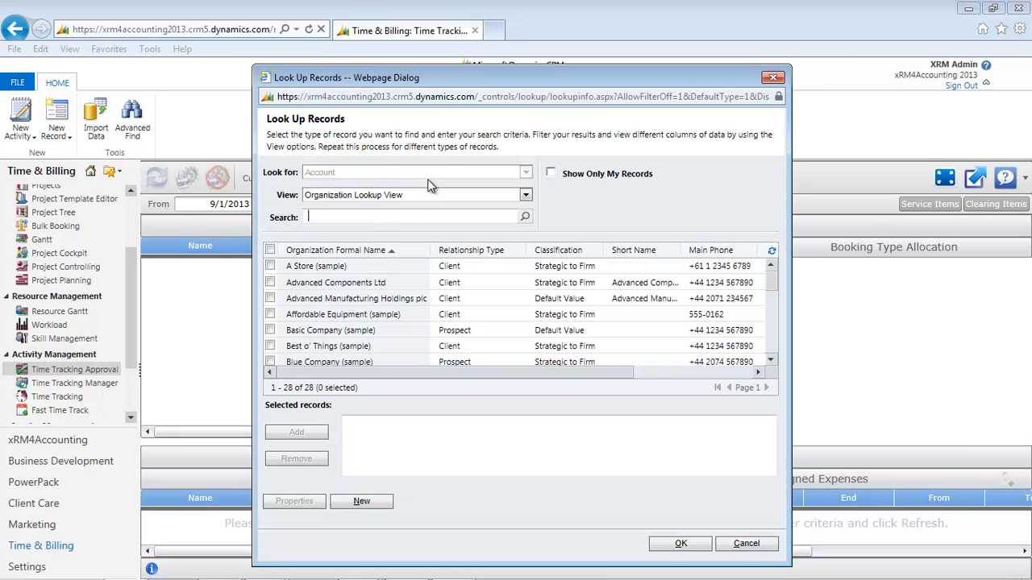
{"action": "scroll", "coordinate": [774, 338], "scroll_direction": "down", "scroll_amount": 3}
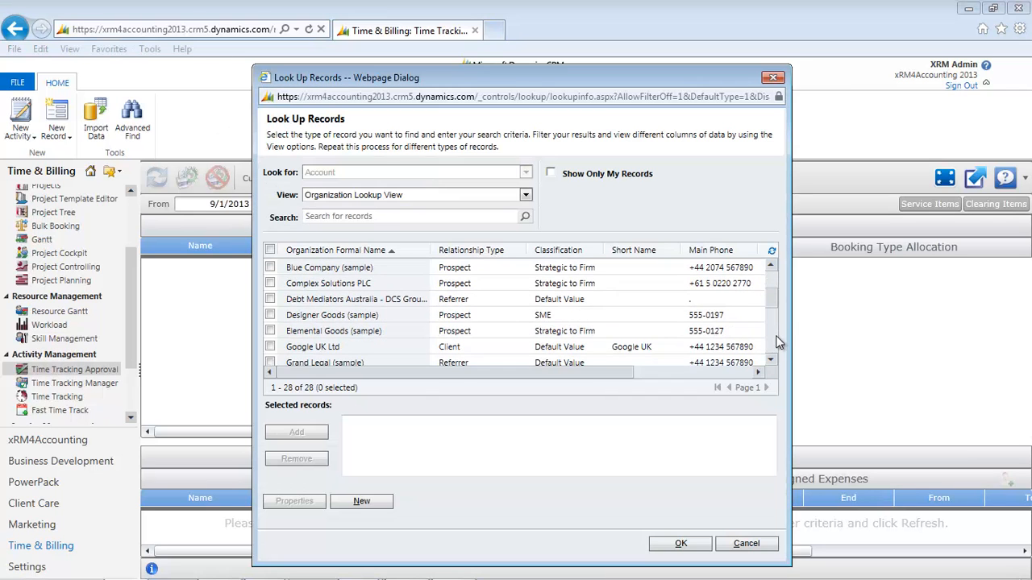
{"action": "double_click", "coordinate": [350, 286]}
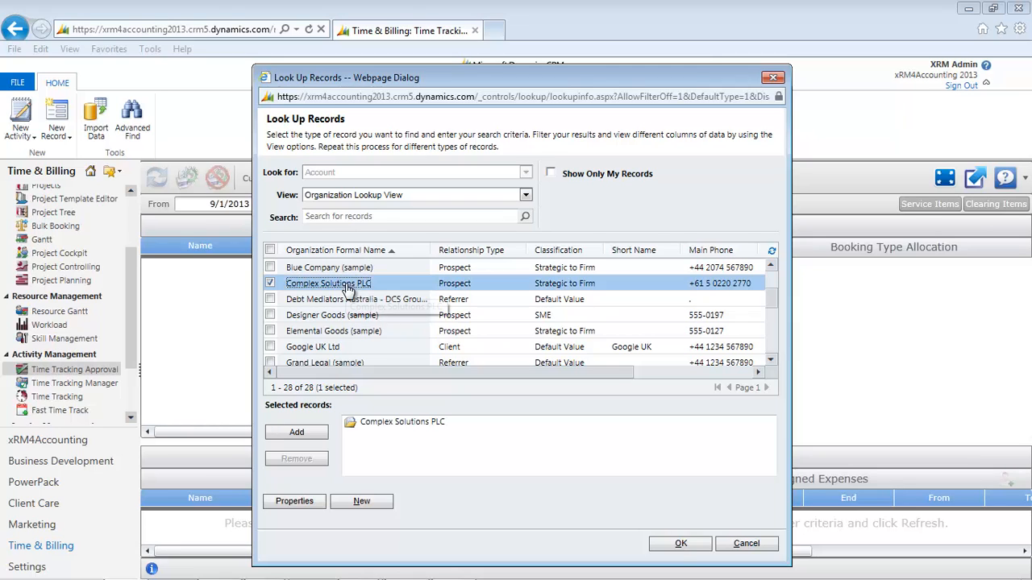
{"action": "left_click", "coordinate": [677, 545]}
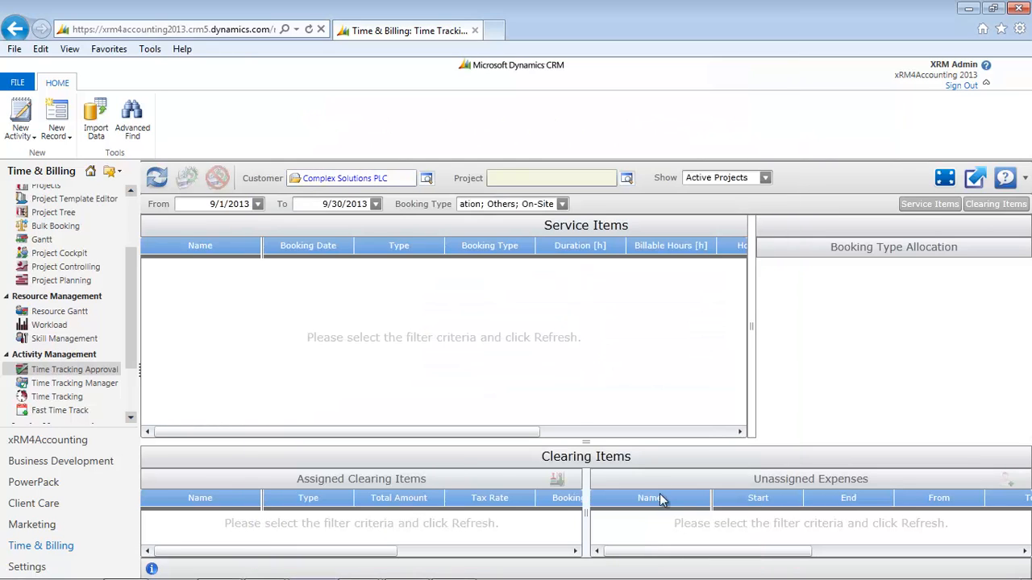
Set the approval's project filter to Complex Audit 2013 and load the matching service items.
{"action": "left_click", "coordinate": [627, 179]}
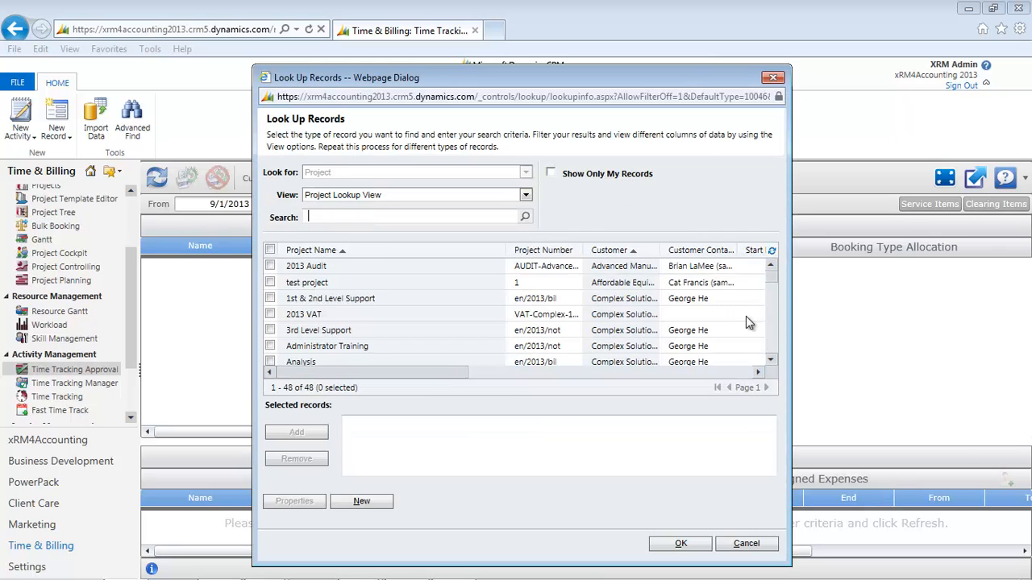
{"action": "left_click", "coordinate": [770, 362]}
{"action": "left_click", "coordinate": [772, 362]}
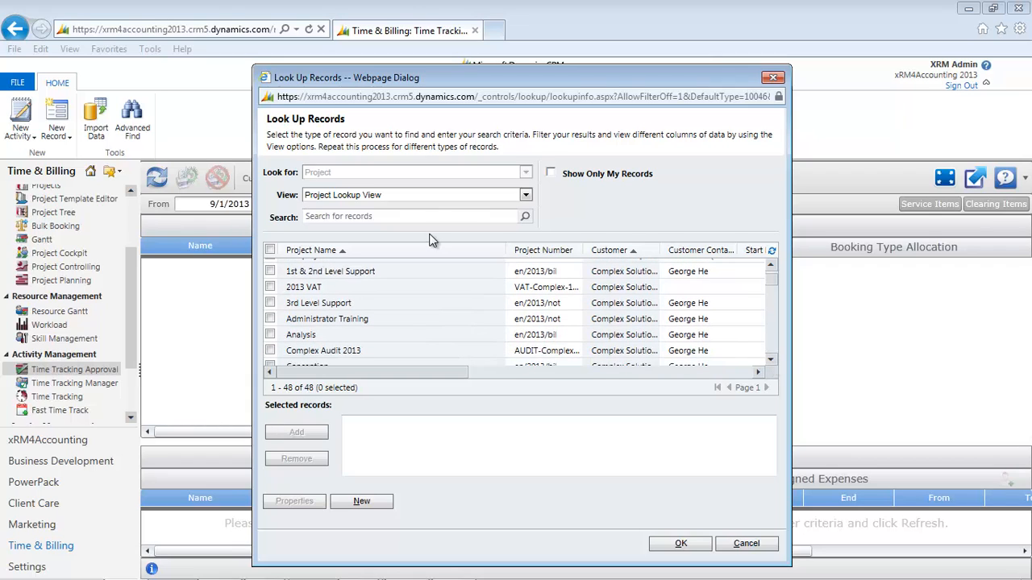
{"action": "left_click", "coordinate": [330, 351]}
{"action": "left_click", "coordinate": [681, 543]}
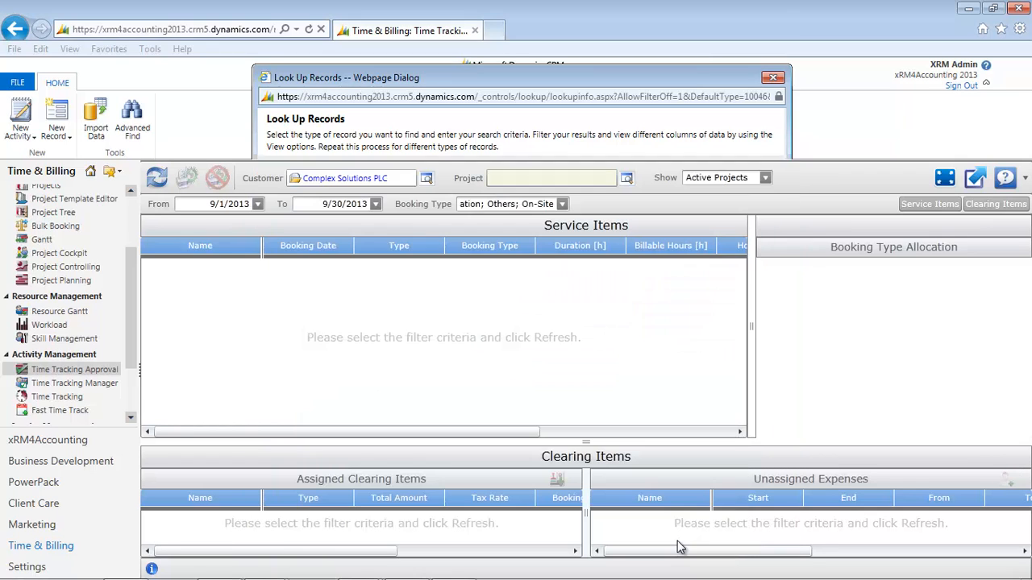
{"action": "left_click", "coordinate": [158, 178]}
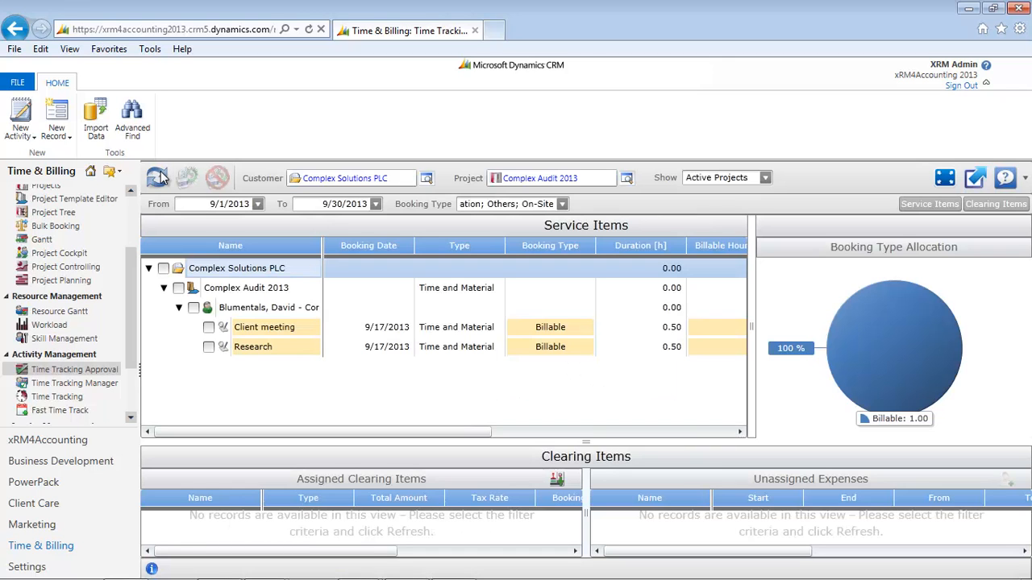
Approve all listed bookings under Complex Solutions PLC, including Client meeting and Research.
{"action": "left_click", "coordinate": [165, 269]}
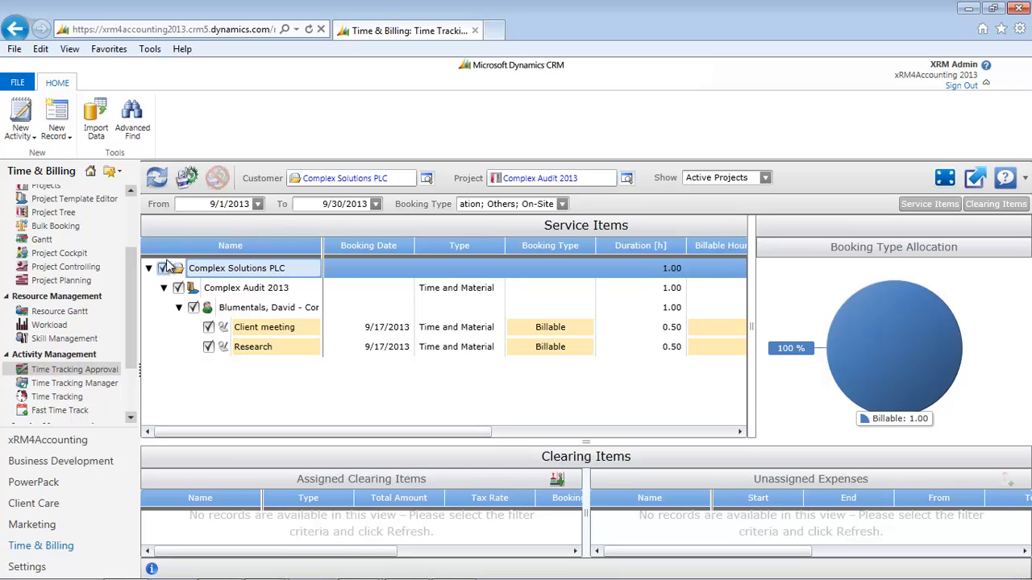
{"action": "left_click", "coordinate": [187, 178]}
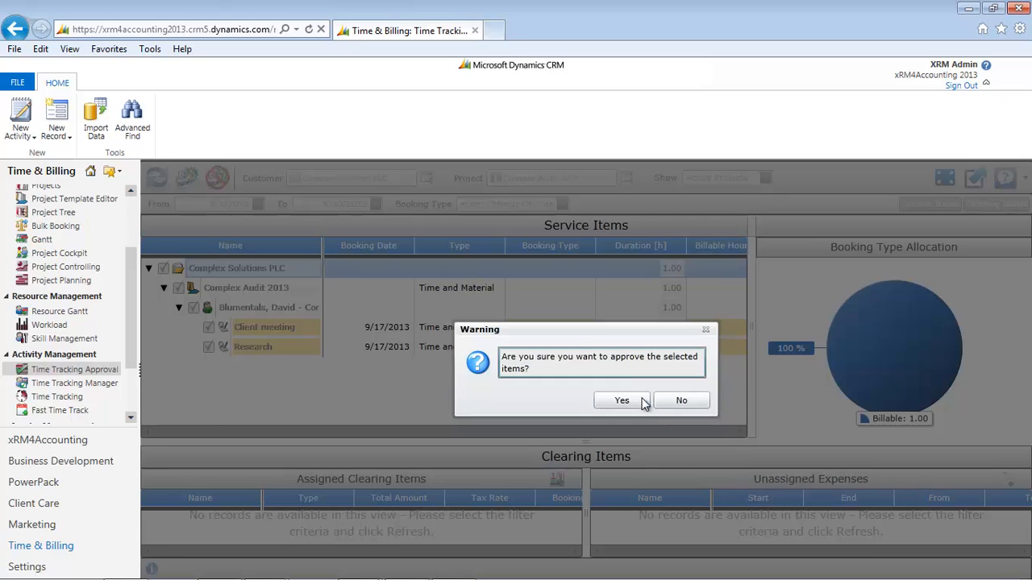
{"action": "left_click", "coordinate": [621, 400]}
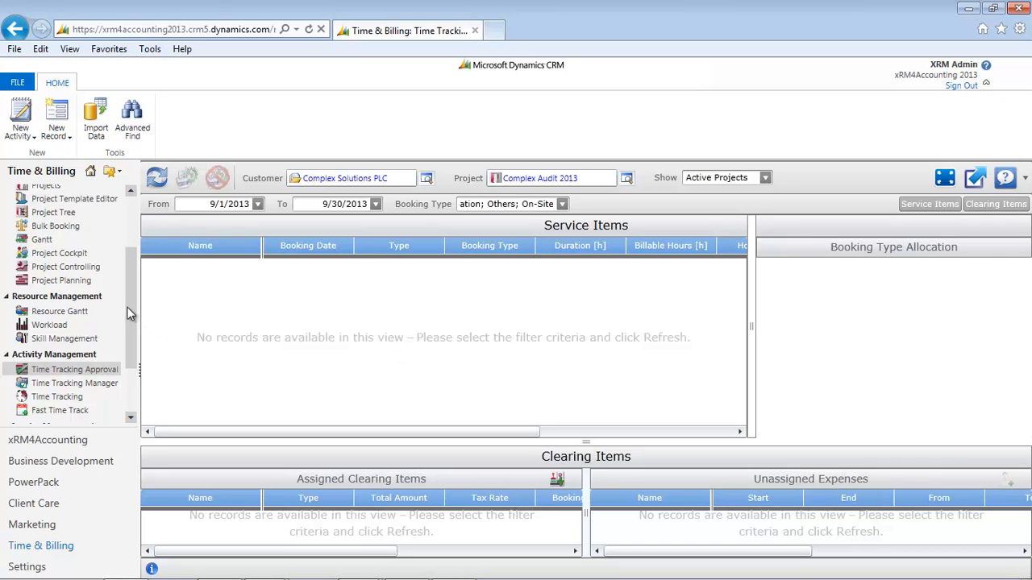
Open the invoices list and view All Invoices, followed by Open Invoices.
{"action": "scroll", "coordinate": [127, 313], "scroll_direction": "down", "scroll_amount": 2}
{"action": "left_click", "coordinate": [49, 363]}
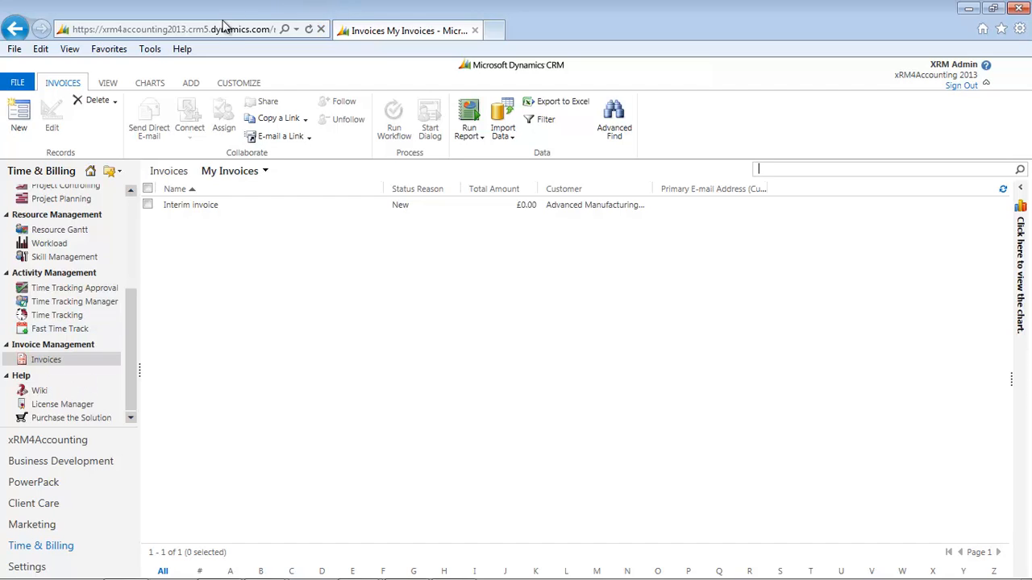
{"action": "left_click", "coordinate": [267, 172]}
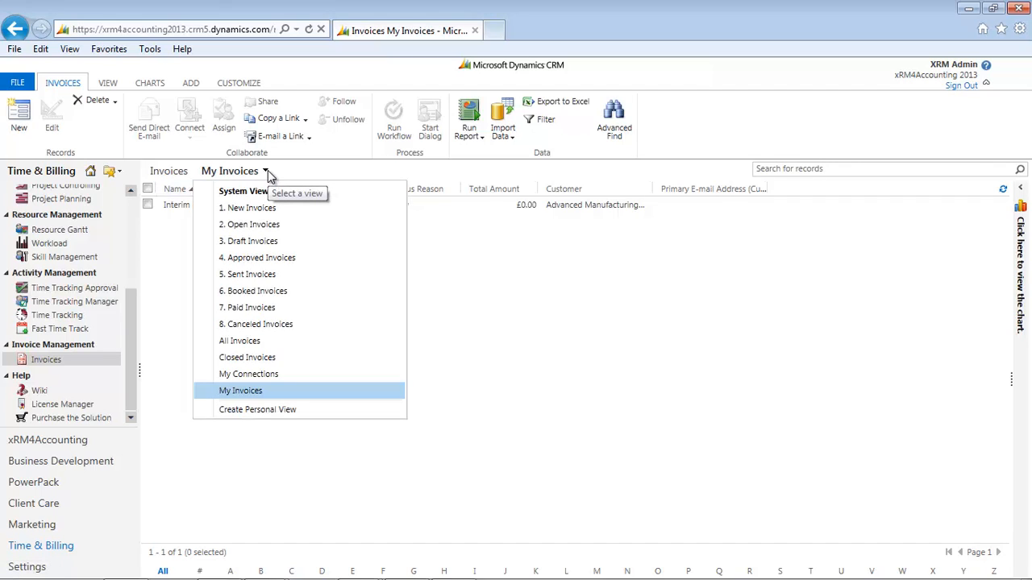
{"action": "left_click", "coordinate": [239, 341]}
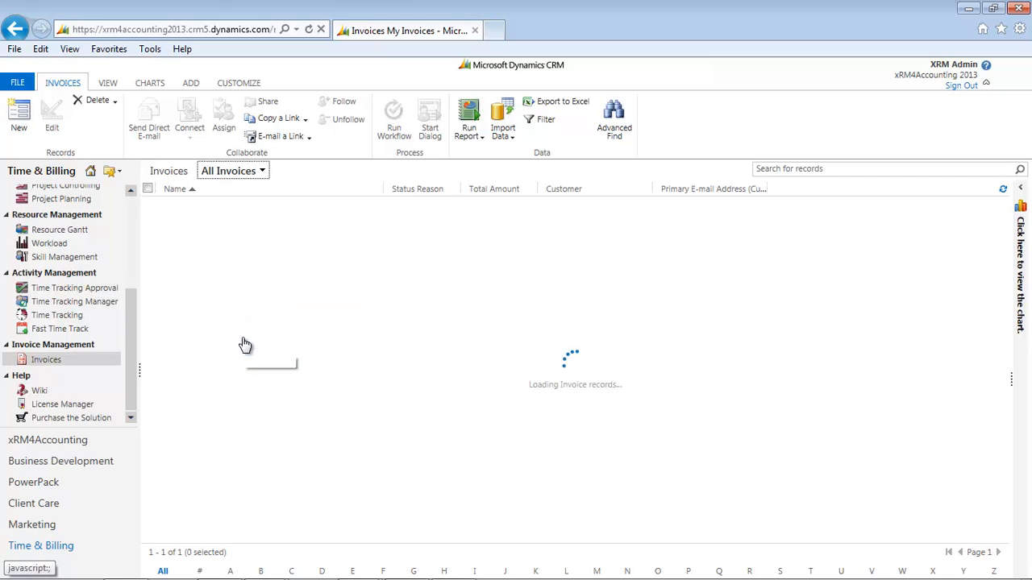
{"action": "left_click", "coordinate": [262, 173]}
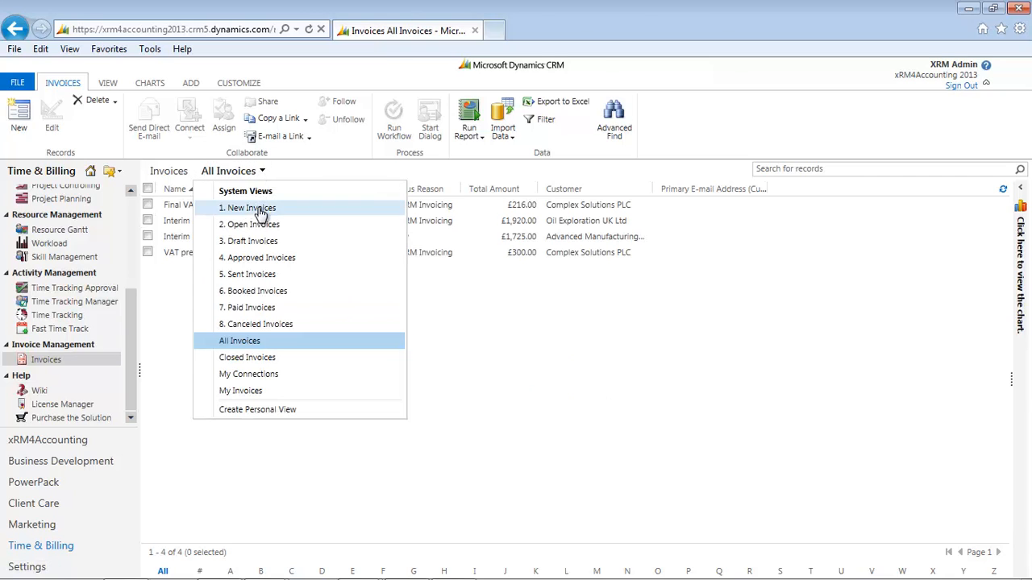
{"action": "left_click", "coordinate": [255, 225]}
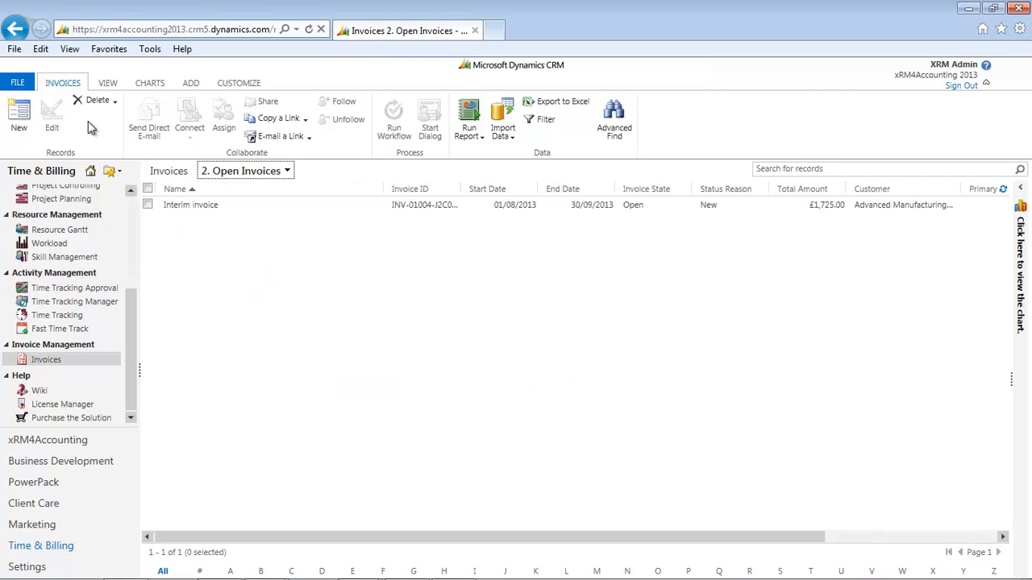
Create a new invoice record and name it "Complex audit interim invoice".
{"action": "left_click", "coordinate": [20, 117]}
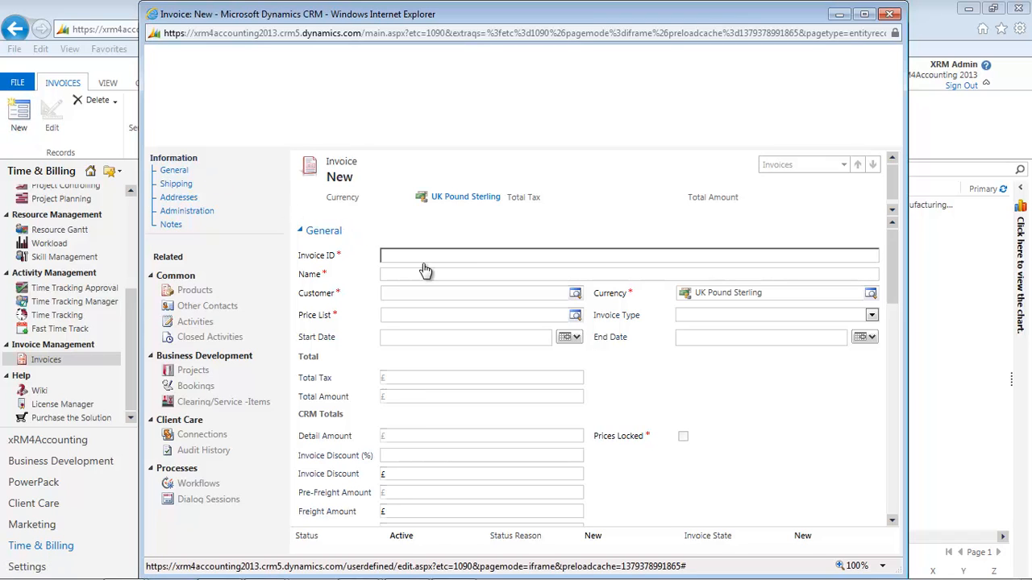
{"action": "left_click", "coordinate": [408, 274]}
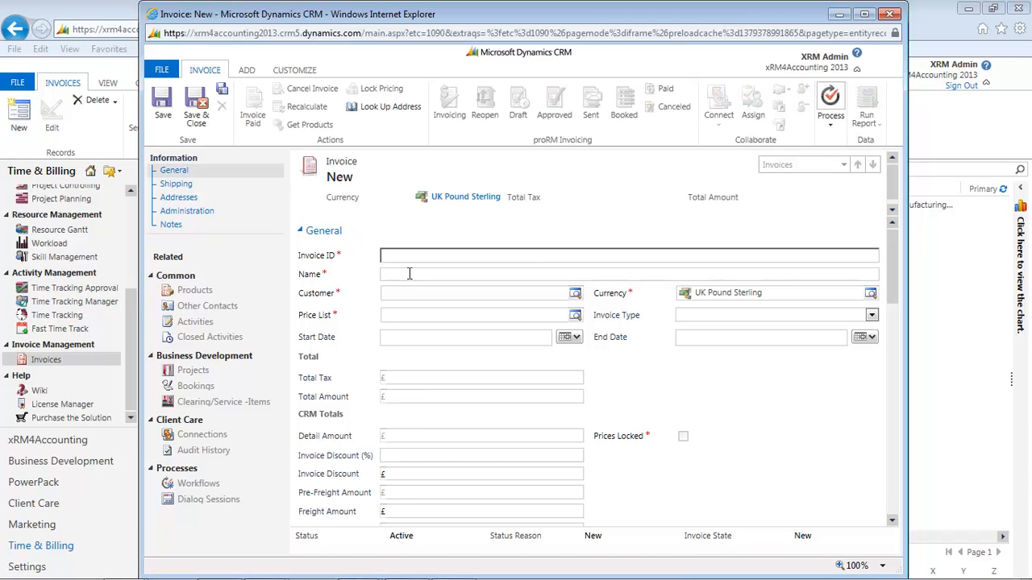
{"action": "key", "text": "Caps_Lock"}
{"action": "type", "text": "Com"}
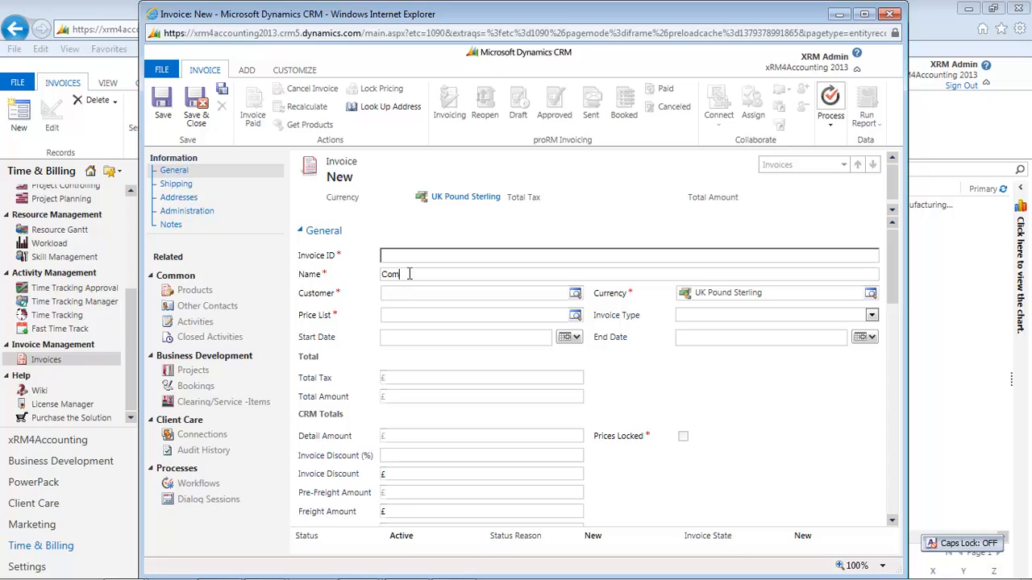
{"action": "type", "text": "plex audit interim invoice"}
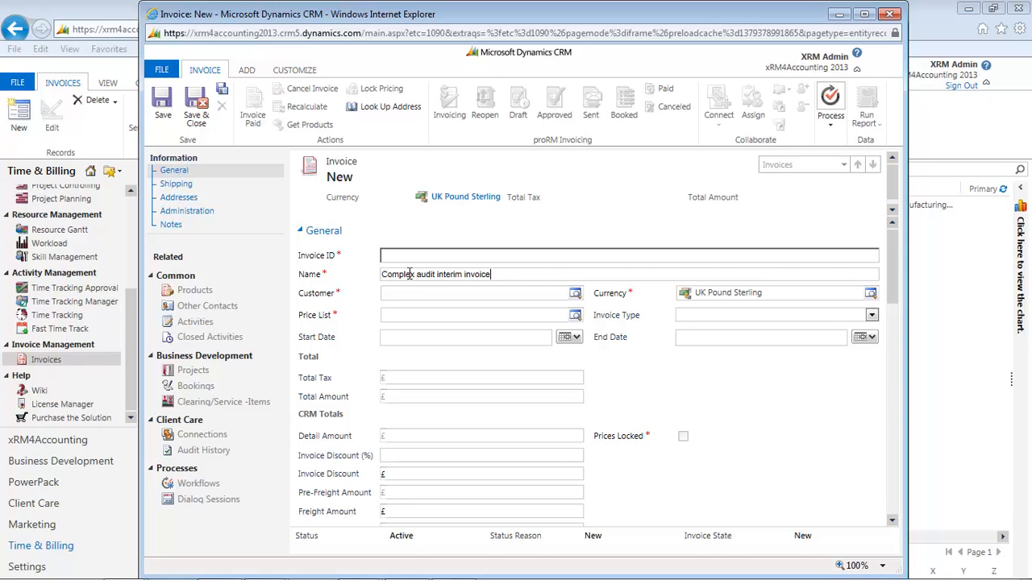
Set the new invoice's customer to Complex Solutions PLC and its price list to Standard scale of charges.
{"action": "left_click", "coordinate": [575, 295]}
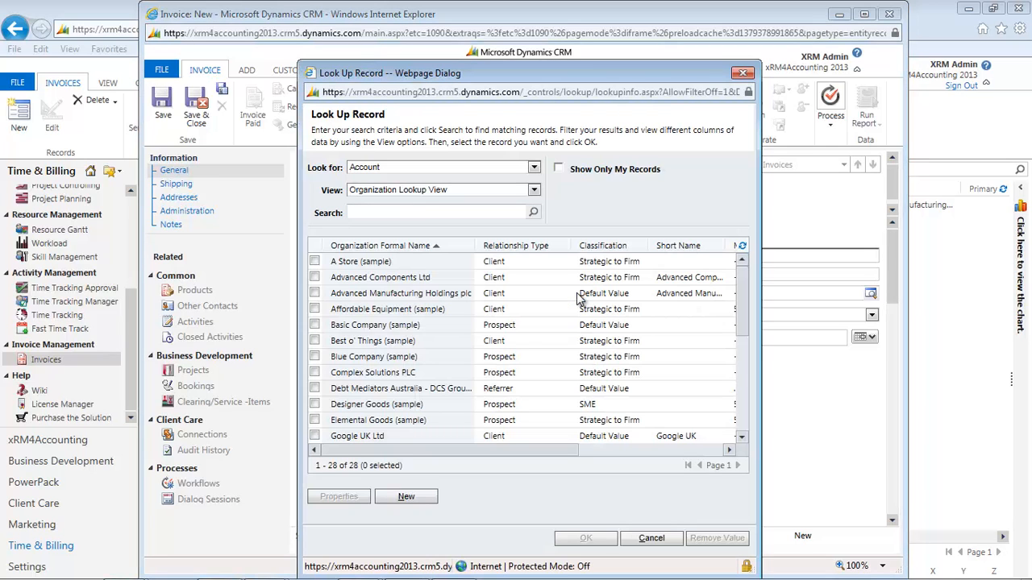
{"action": "double_click", "coordinate": [375, 373]}
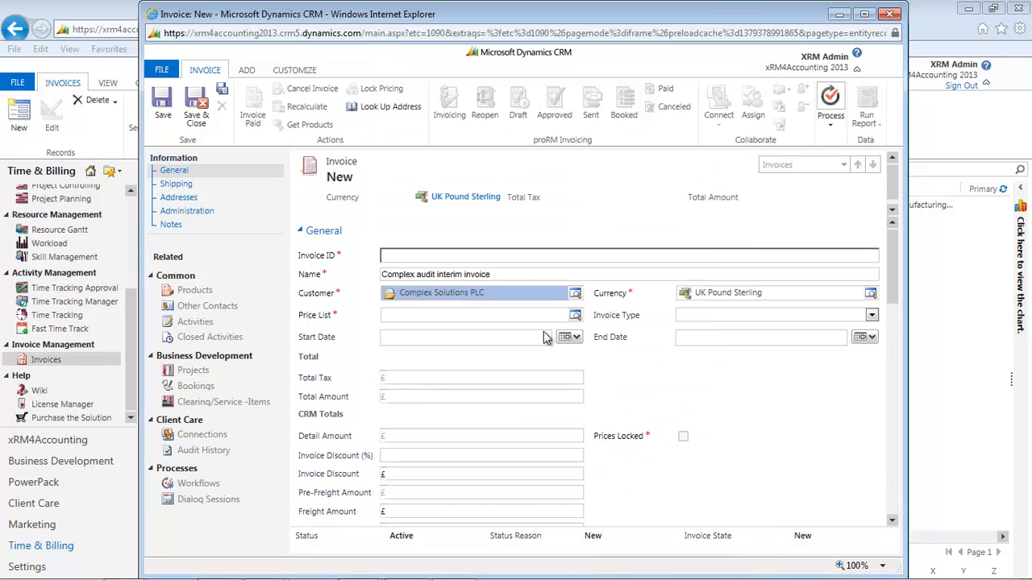
{"action": "left_click", "coordinate": [575, 315]}
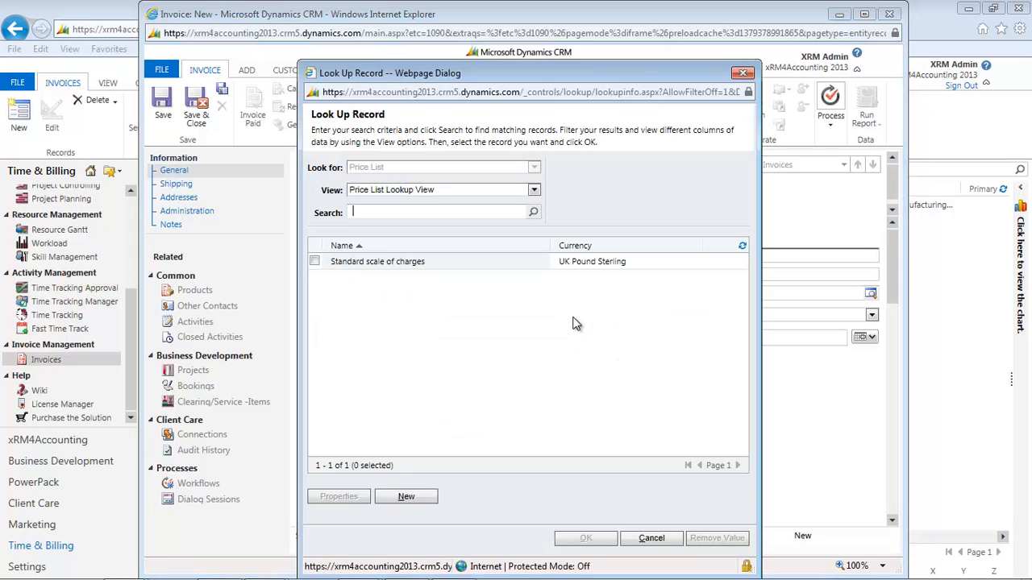
{"action": "double_click", "coordinate": [405, 266]}
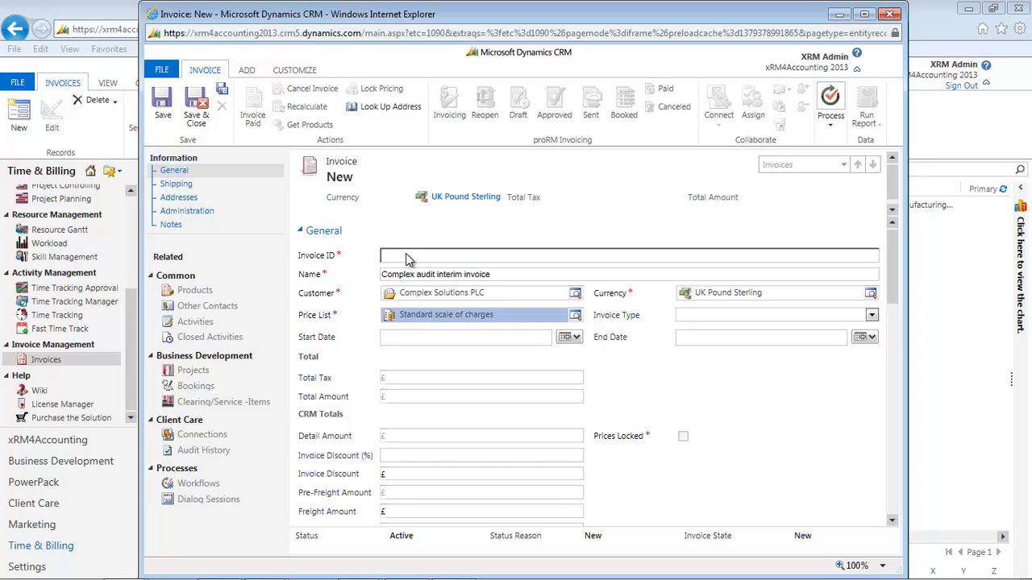
Save the invoice and select its Complex audit T&M service item for invoicing, with tax rate VAT and service item type Service.
{"action": "left_click", "coordinate": [160, 109]}
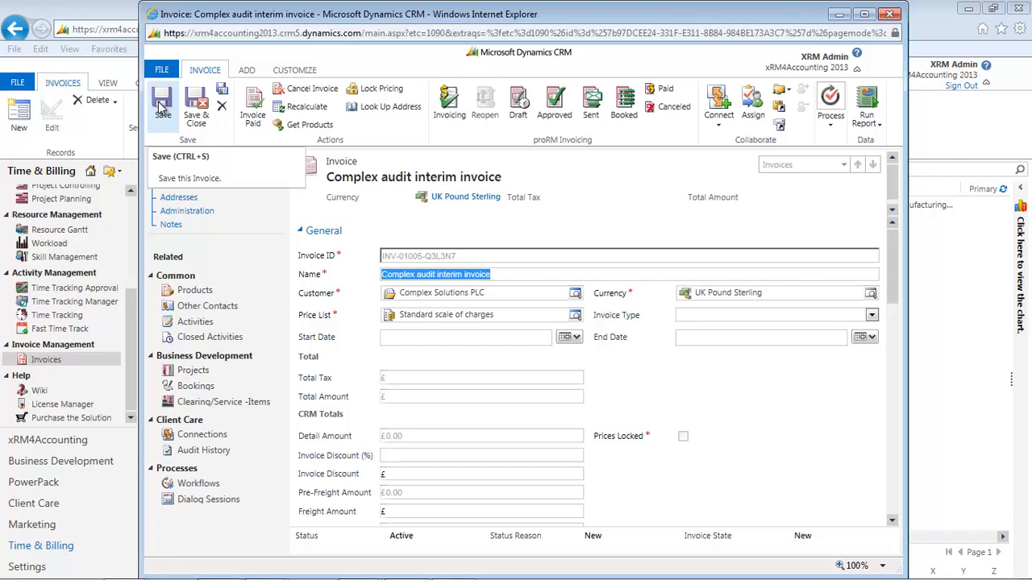
{"action": "left_click", "coordinate": [448, 103]}
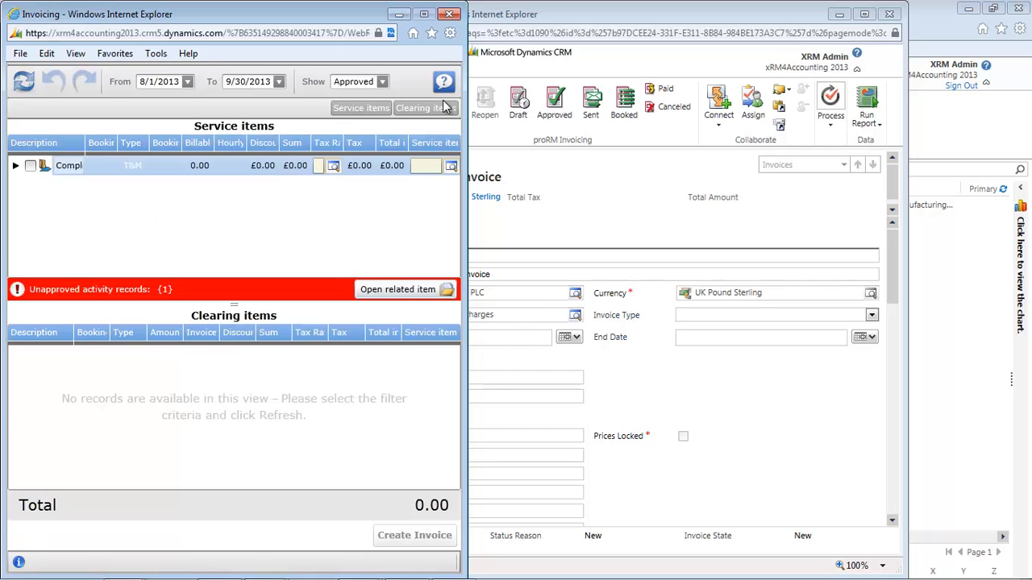
{"action": "left_click", "coordinate": [30, 165]}
{"action": "left_click", "coordinate": [333, 166]}
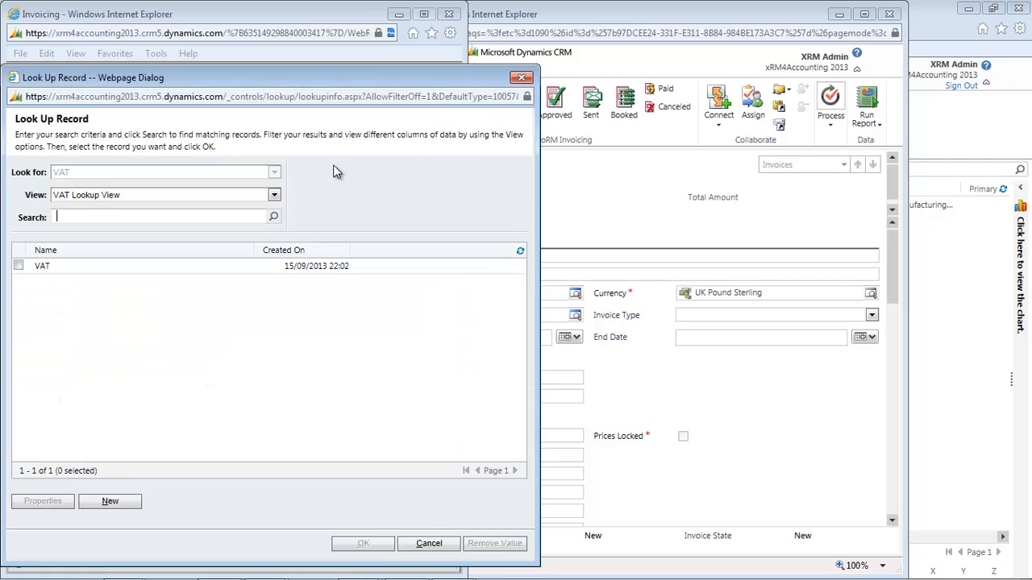
{"action": "double_click", "coordinate": [46, 267]}
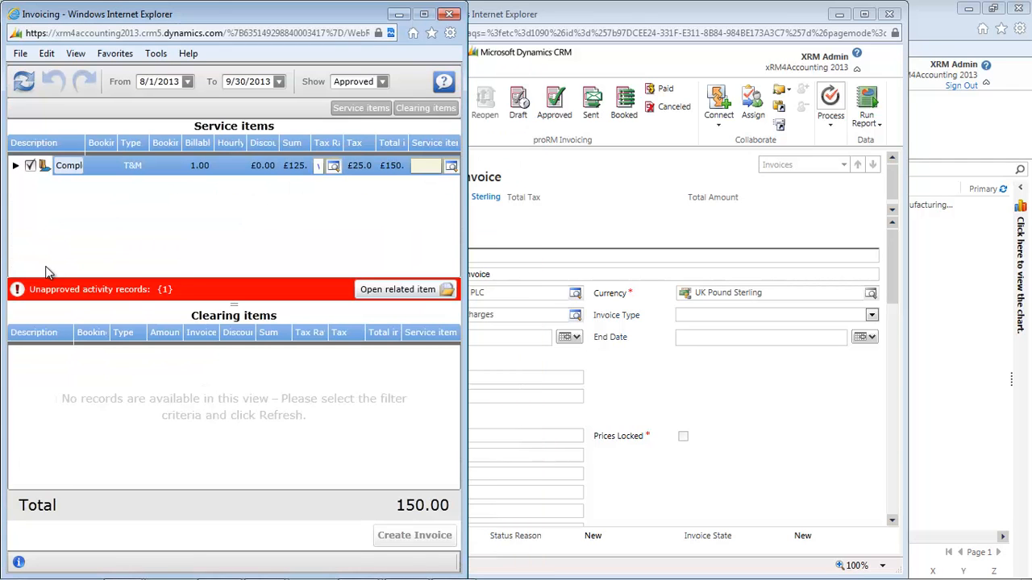
{"action": "left_click", "coordinate": [452, 166]}
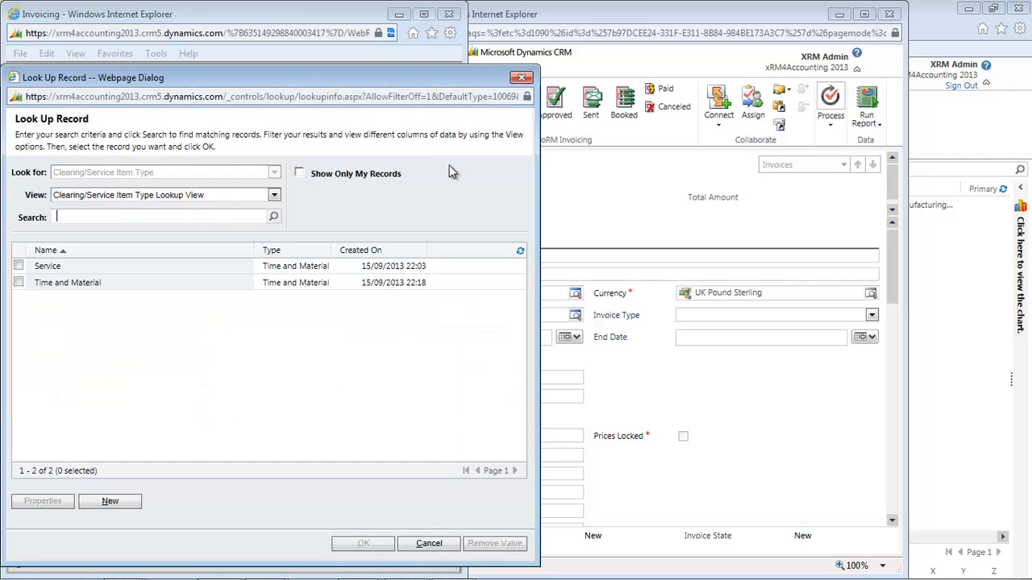
{"action": "double_click", "coordinate": [47, 267]}
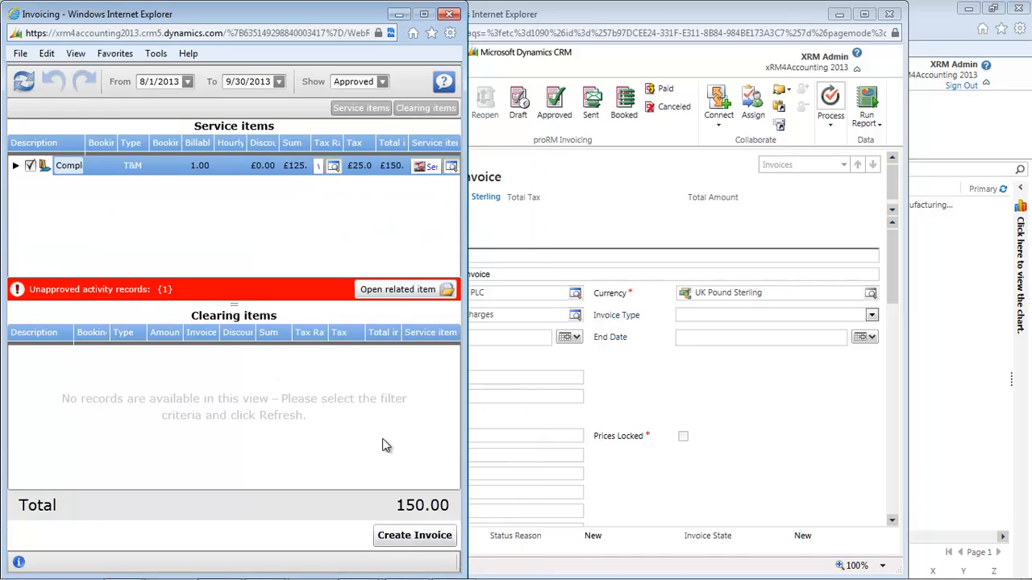
Create the invoice from the selected service item and mark the Complex audit interim invoice as Approved.
{"action": "left_click", "coordinate": [412, 543]}
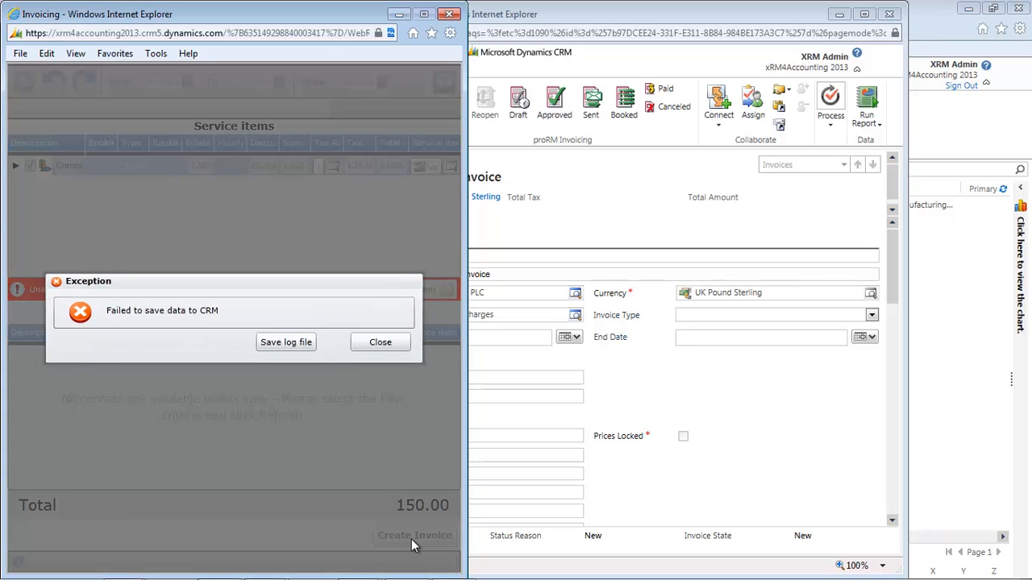
{"action": "left_click", "coordinate": [376, 344]}
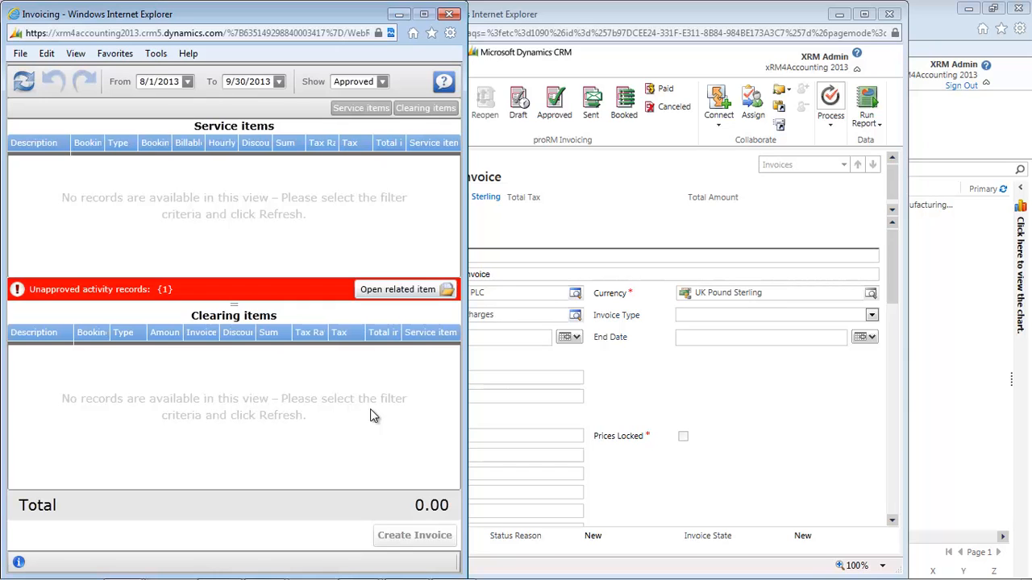
{"action": "left_click", "coordinate": [449, 13]}
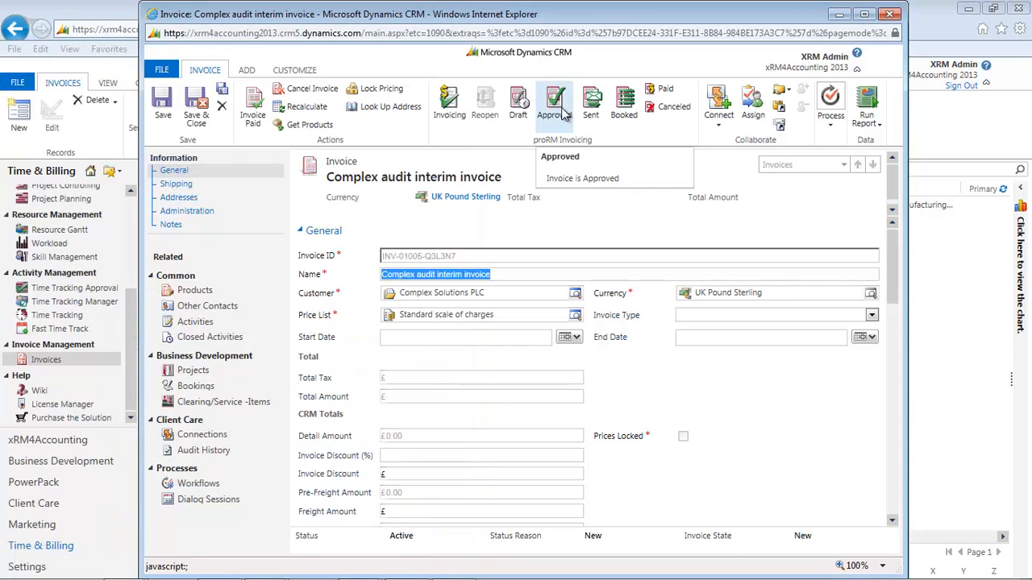
{"action": "left_click", "coordinate": [564, 114]}
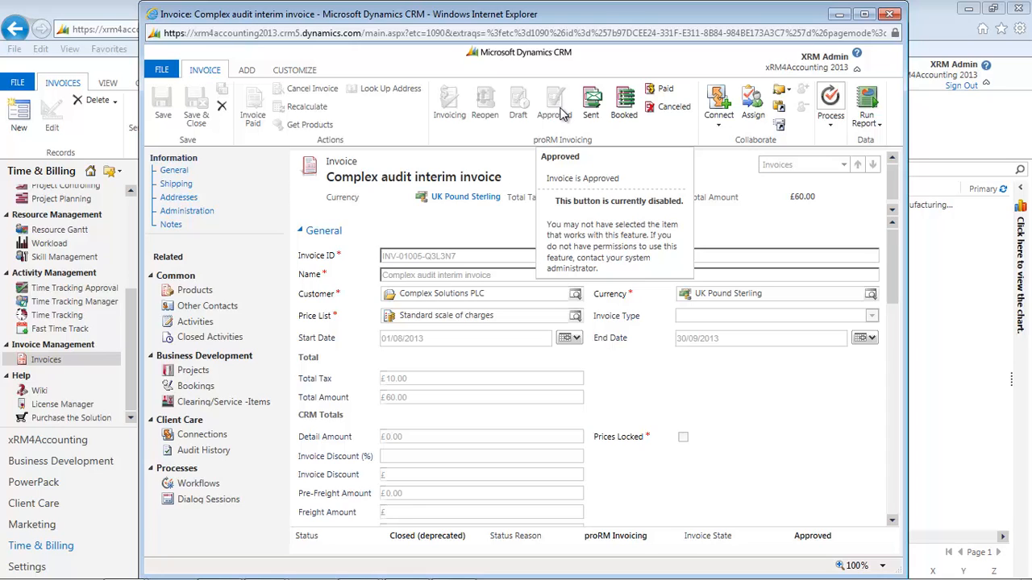
Run the proRM Invoice report on the current invoice, close it, and mark the invoice as Sent.
{"action": "left_click", "coordinate": [876, 129]}
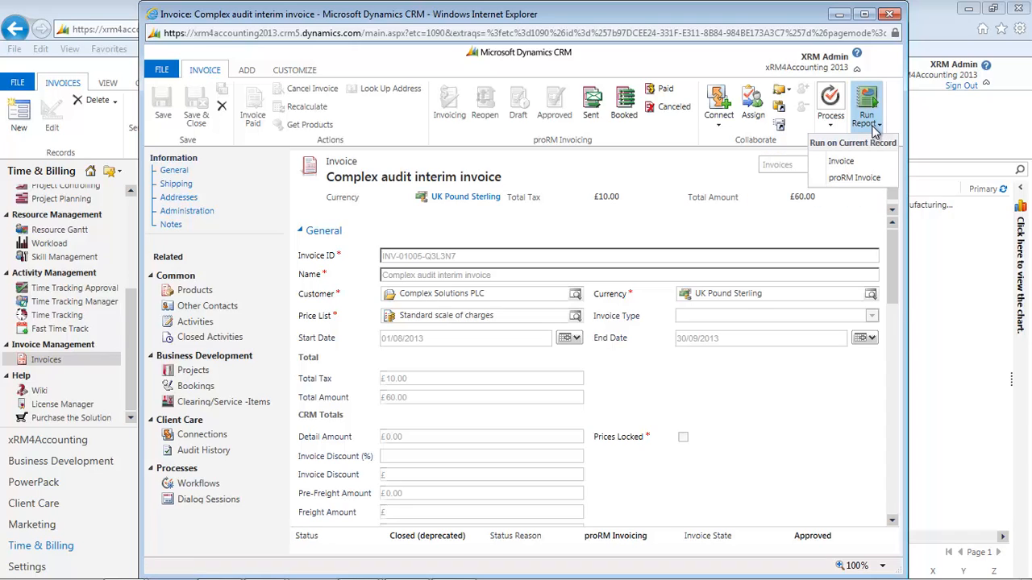
{"action": "left_click", "coordinate": [849, 181]}
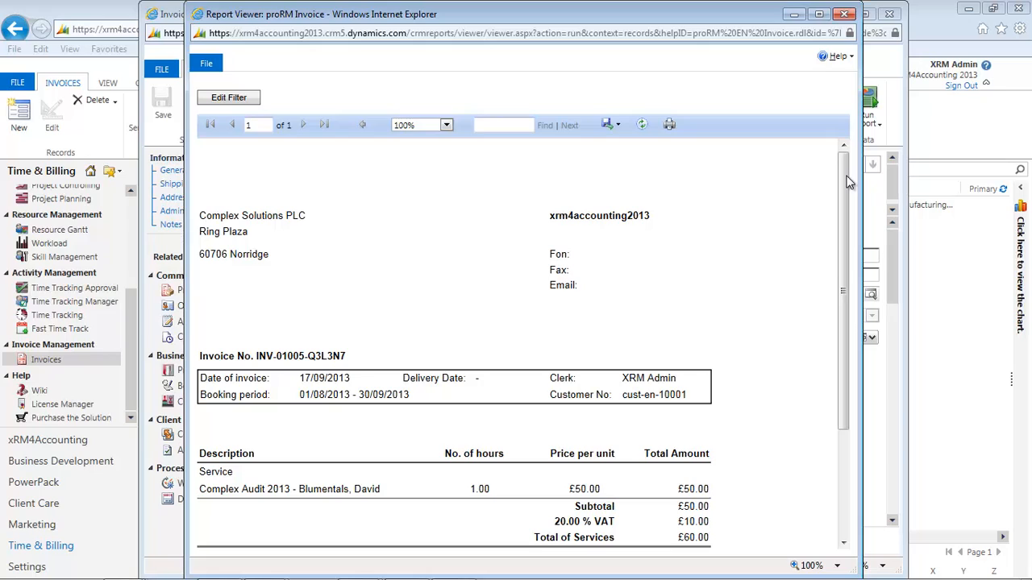
{"action": "left_click", "coordinate": [846, 16]}
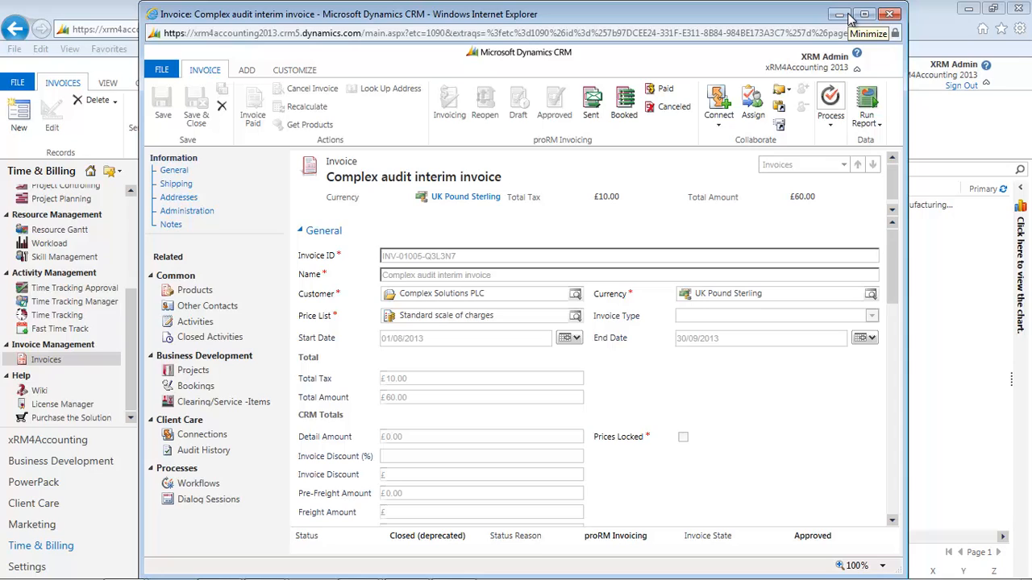
{"action": "left_click", "coordinate": [590, 104]}
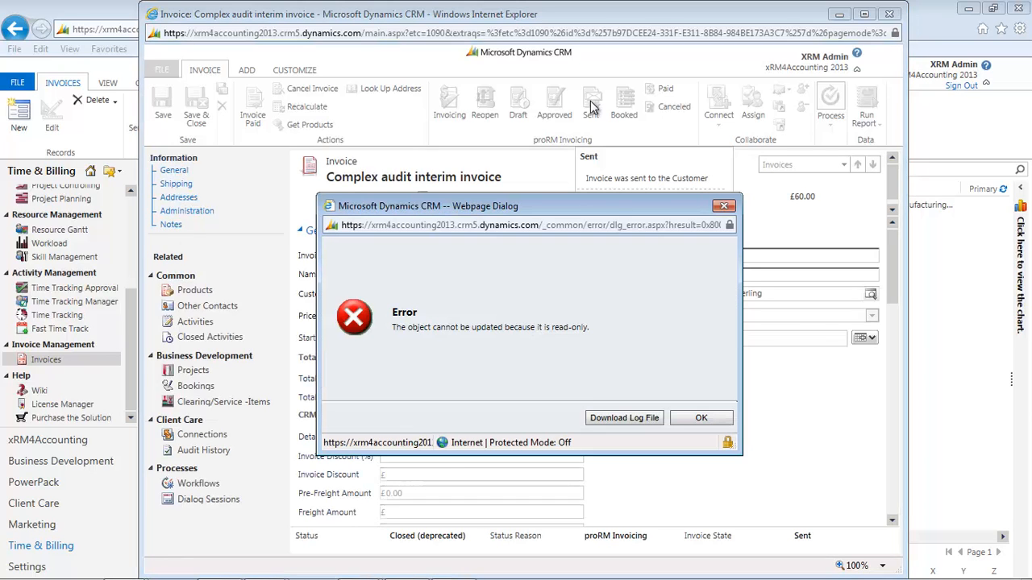
{"action": "left_click", "coordinate": [704, 419]}
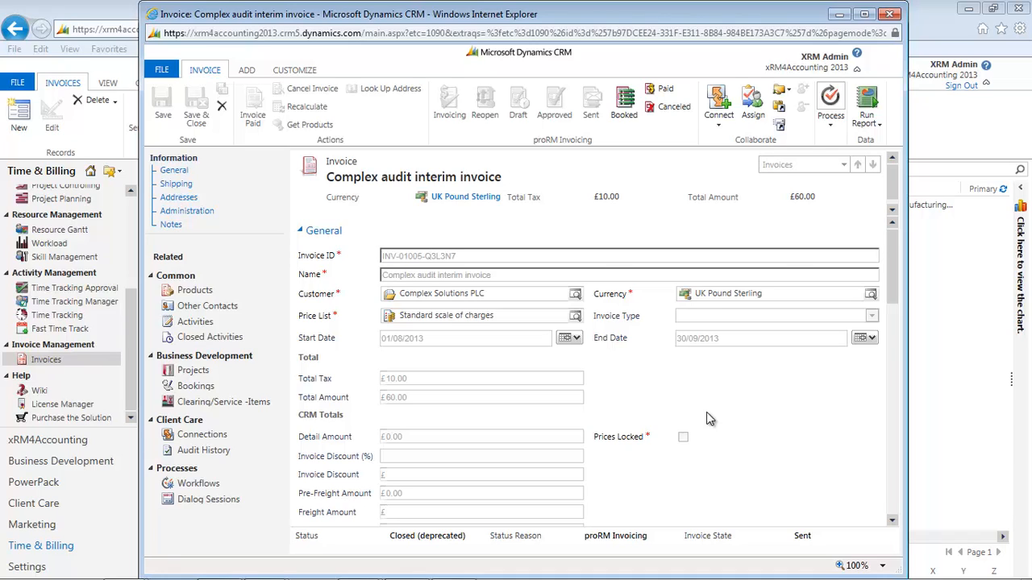
Review the invoice's related projects, bookings and Clearing/Service-Items, and close the invoice record.
{"action": "left_click", "coordinate": [191, 374]}
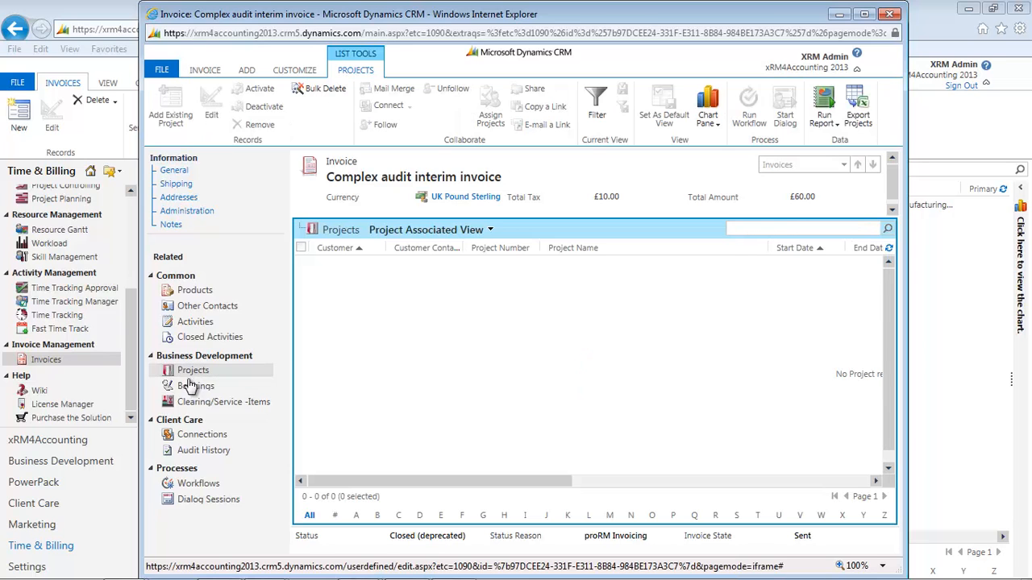
{"action": "left_click", "coordinate": [192, 389]}
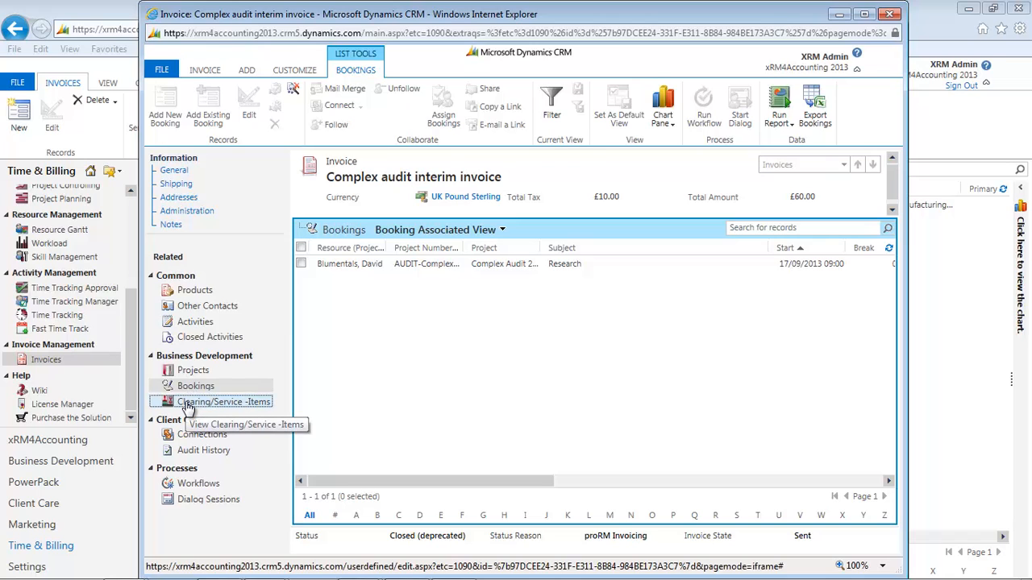
{"action": "left_click", "coordinate": [186, 407]}
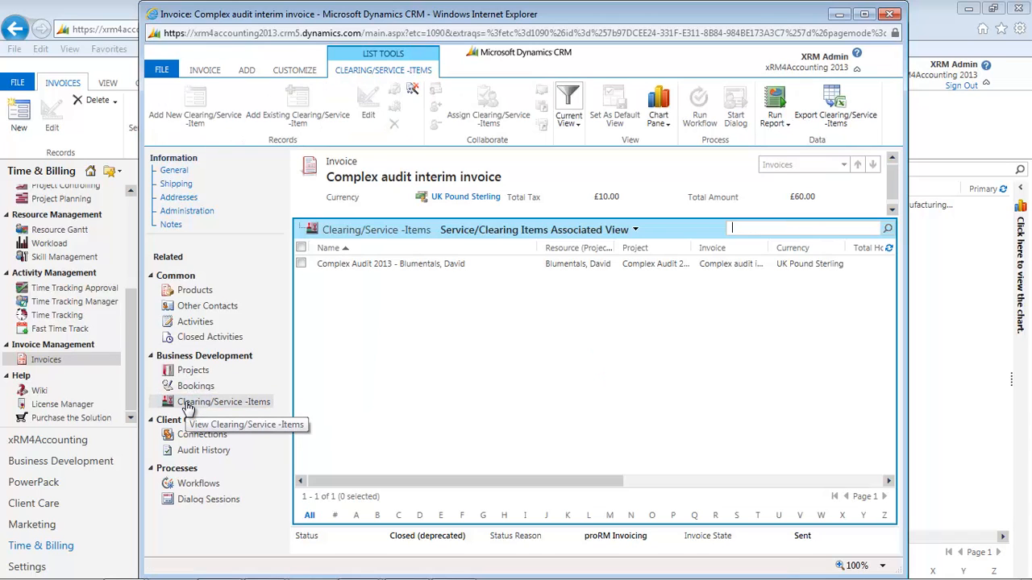
{"action": "left_click", "coordinate": [893, 16]}
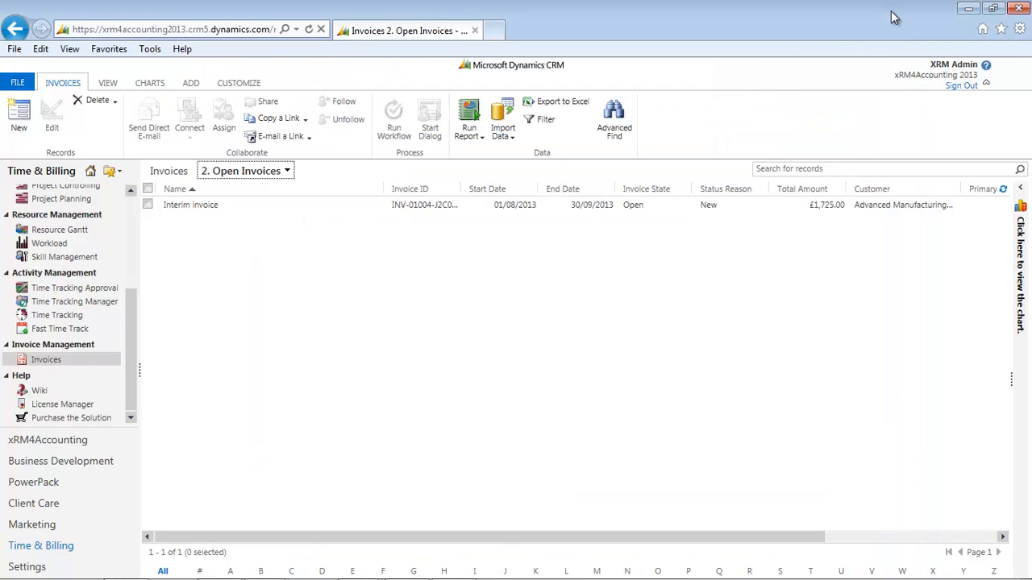